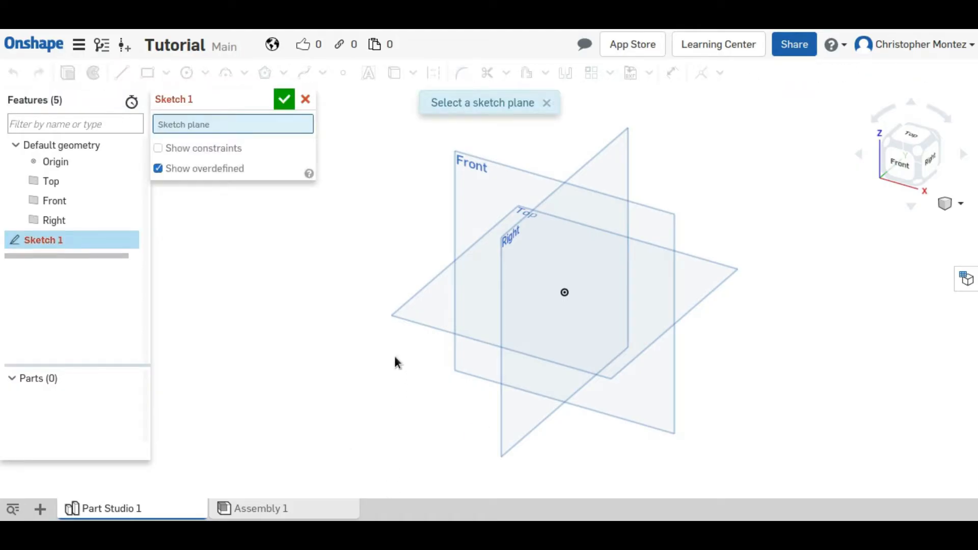
# On the Top plane, sketch a closed stepped L-profile cornered at the origin, about 1.25 in wide and 0.98 in tall.
pyautogui.click(411, 307)
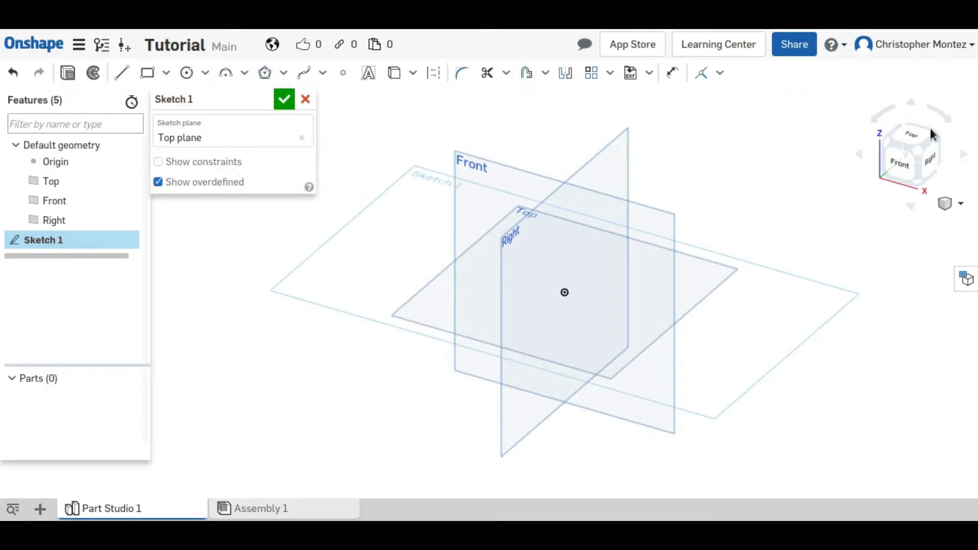
pyautogui.click(914, 134)
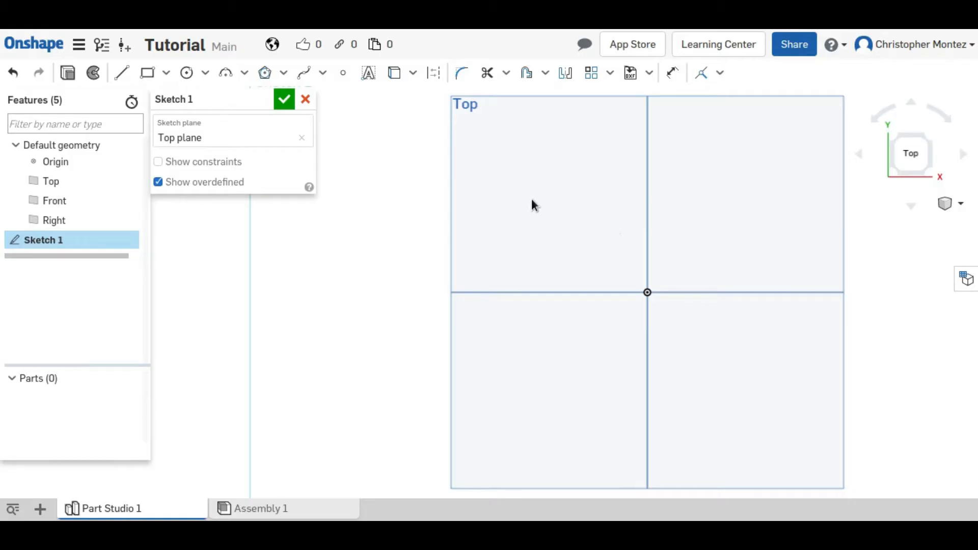
pyautogui.click(121, 72)
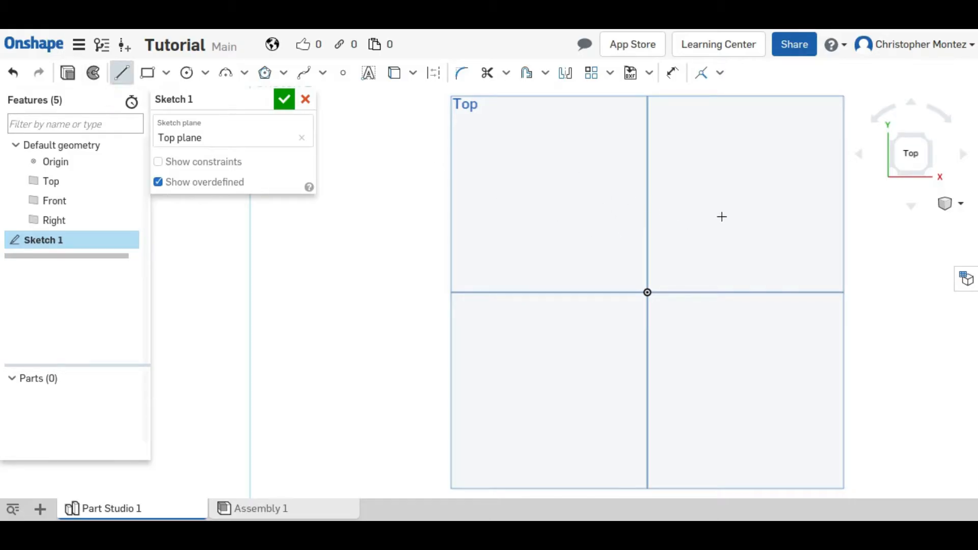
pyautogui.click(647, 293)
pyautogui.click(729, 292)
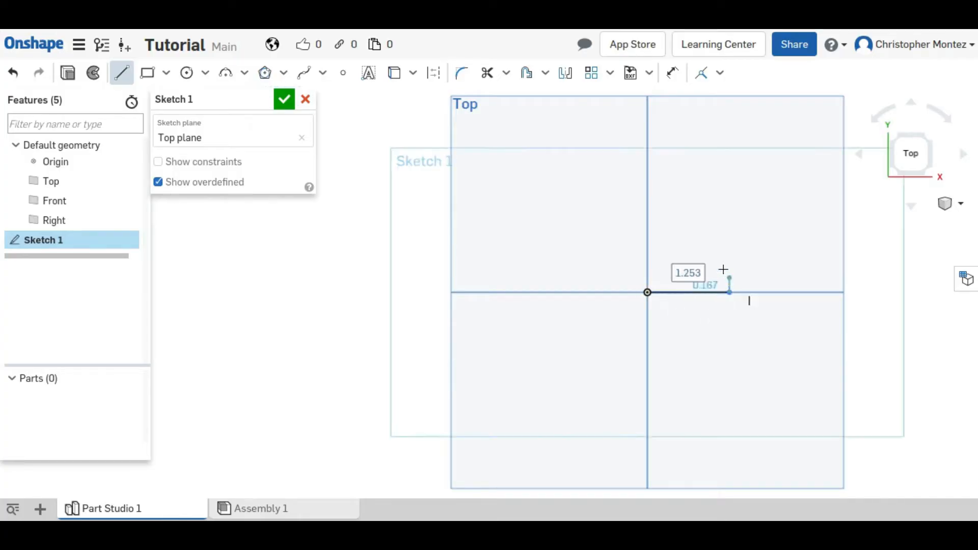
pyautogui.click(730, 261)
pyautogui.click(694, 260)
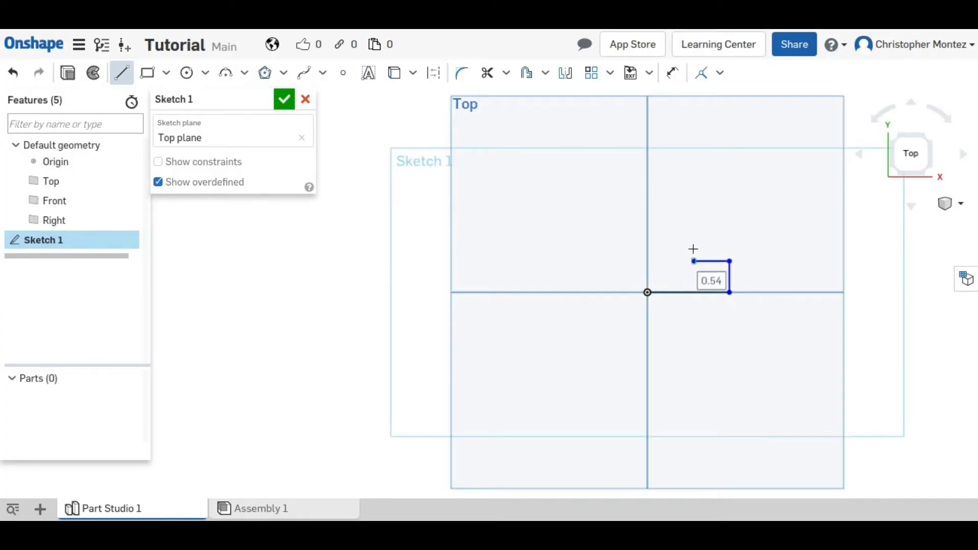
pyautogui.click(694, 228)
pyautogui.click(647, 228)
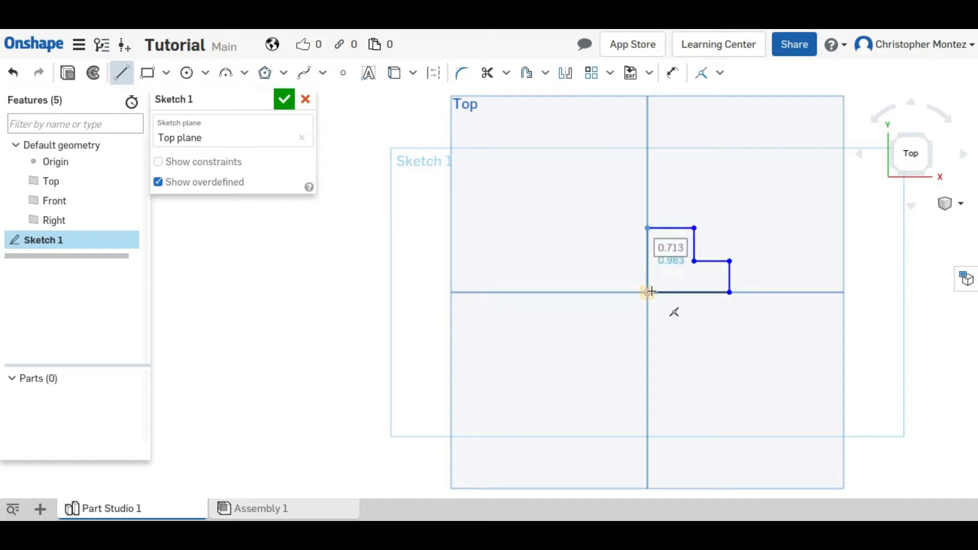
pyautogui.click(648, 293)
pyautogui.press('Escape')
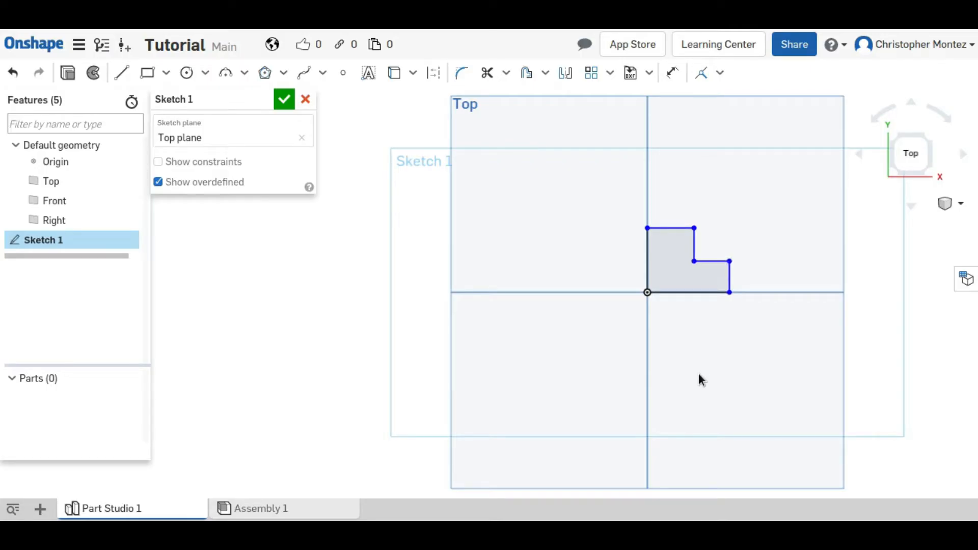
# Apply Equal constraints to the profile's two short vertical edges and to its two short horizontal edges.
pyautogui.click(728, 276)
pyautogui.click(695, 242)
pyautogui.click(725, 77)
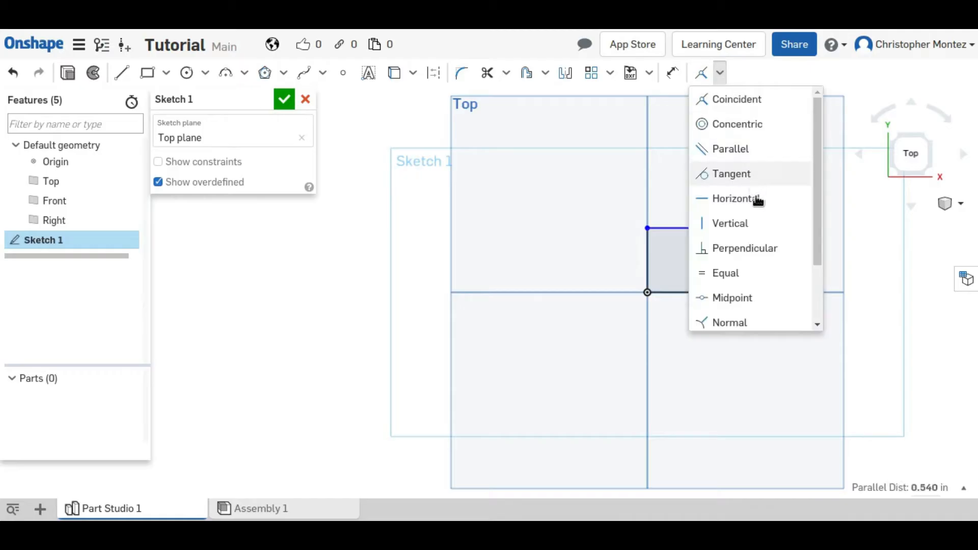
pyautogui.click(754, 271)
pyautogui.click(709, 261)
pyautogui.click(674, 229)
pyautogui.click(704, 82)
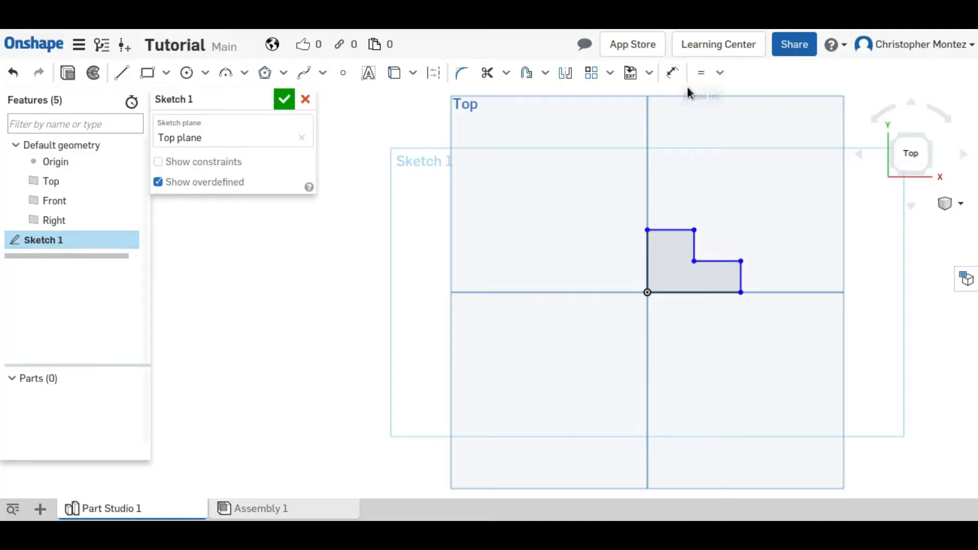
# Dimension the profile's long vertical edge at the origin to 1 in.
pyautogui.click(672, 72)
pyautogui.click(647, 263)
pyautogui.click(568, 263)
pyautogui.write('1')
pyautogui.press('Return')
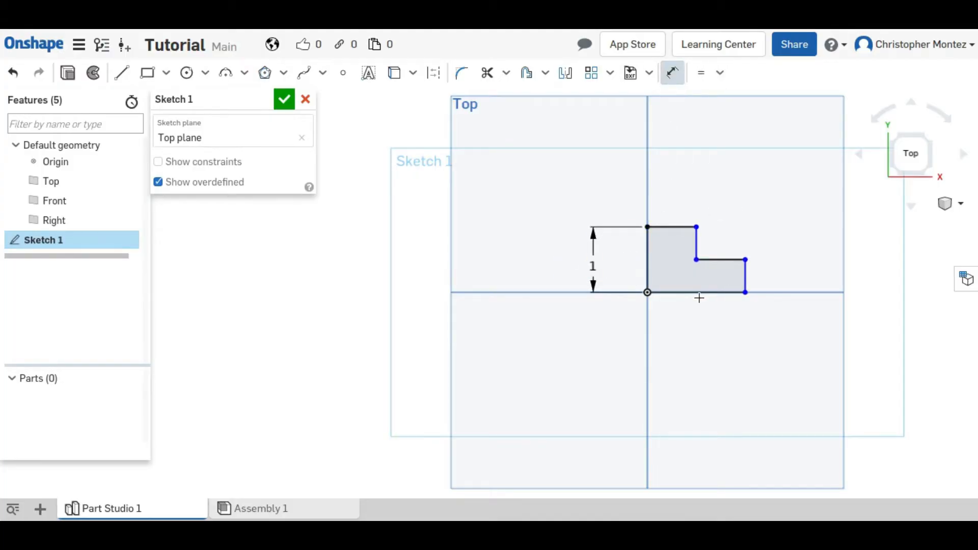
# Dimension the profile's bottom edge to 1.5 in and finish the sketch.
pyautogui.click(698, 294)
pyautogui.click(697, 327)
pyautogui.write('1.5')
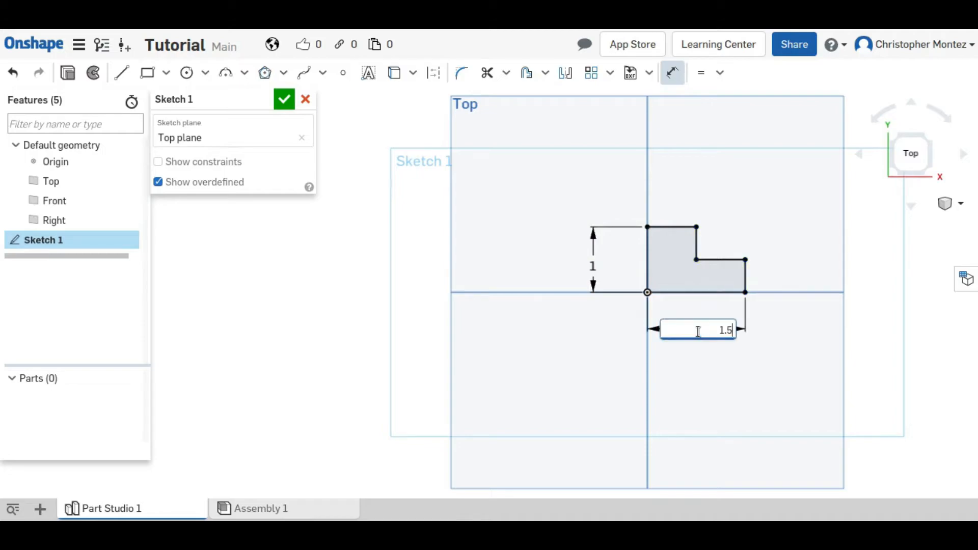
pyautogui.press('Return')
pyautogui.press('Escape')
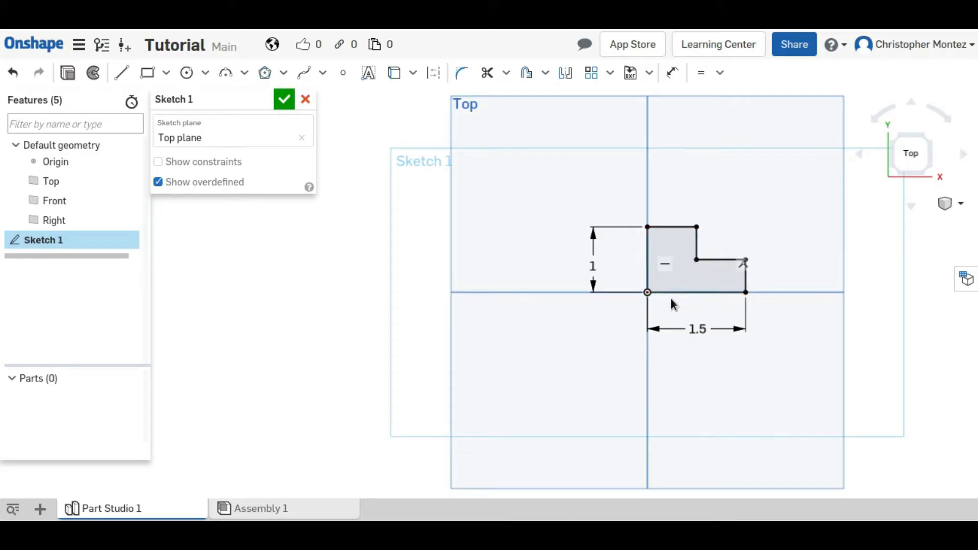
pyautogui.click(286, 100)
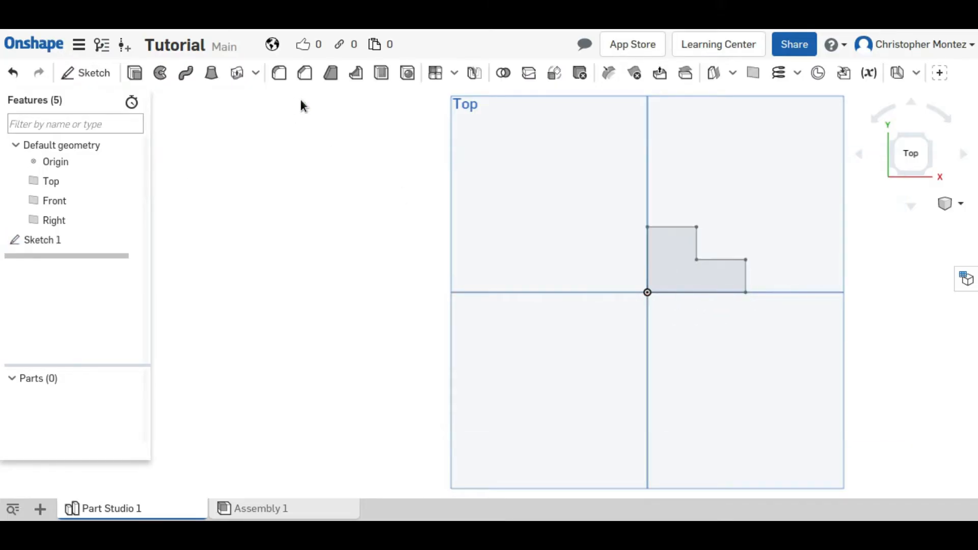
# Revolve the L-profile as a new full solid about its 1.5 in bottom edge.
pyautogui.click(161, 73)
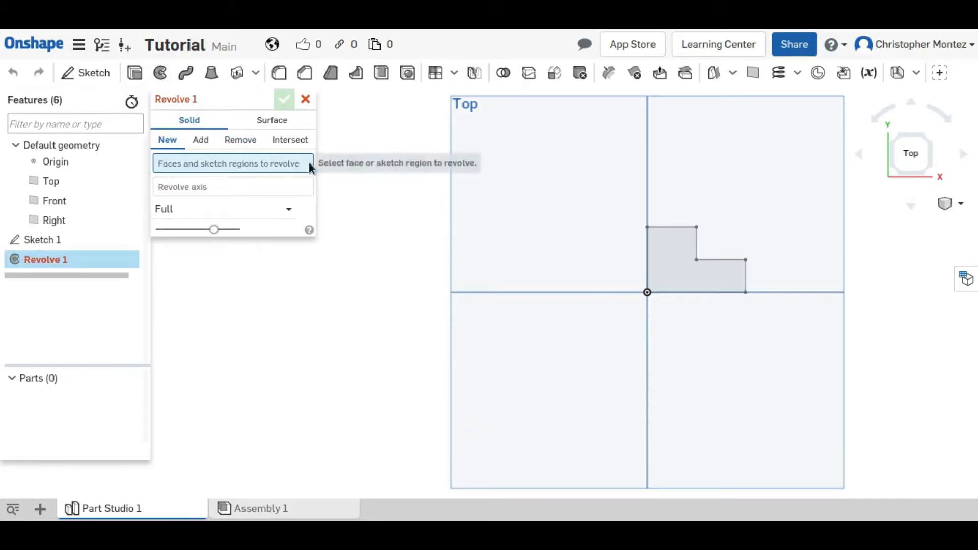
pyautogui.click(686, 276)
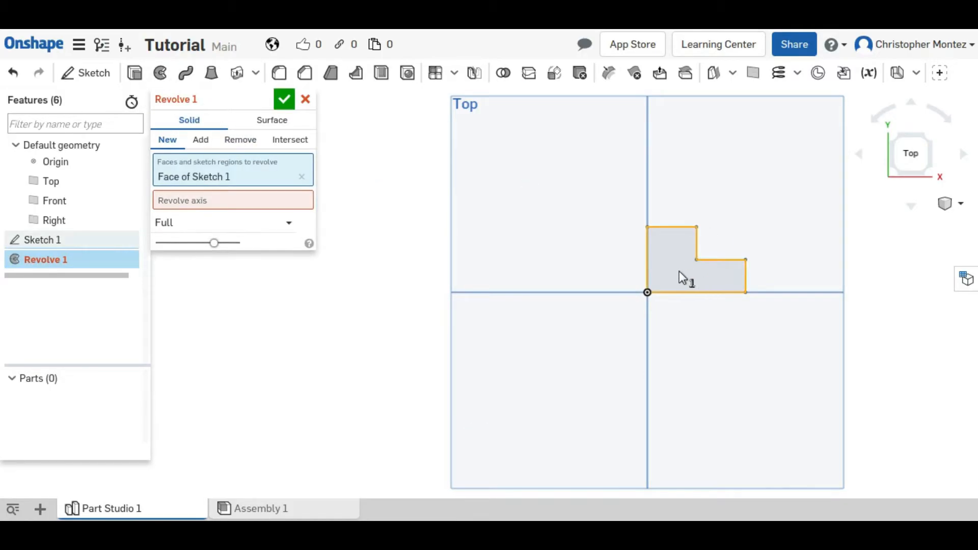
pyautogui.click(203, 201)
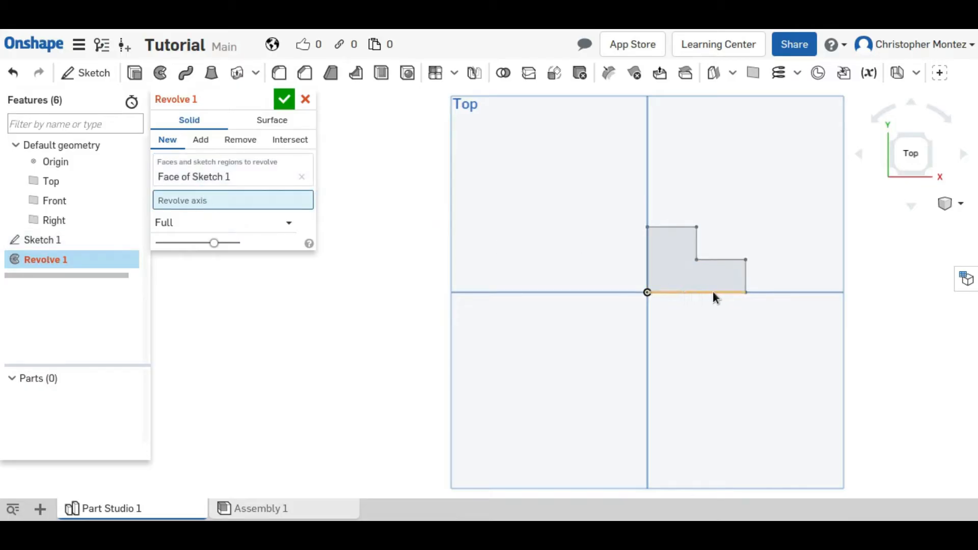
pyautogui.click(683, 293)
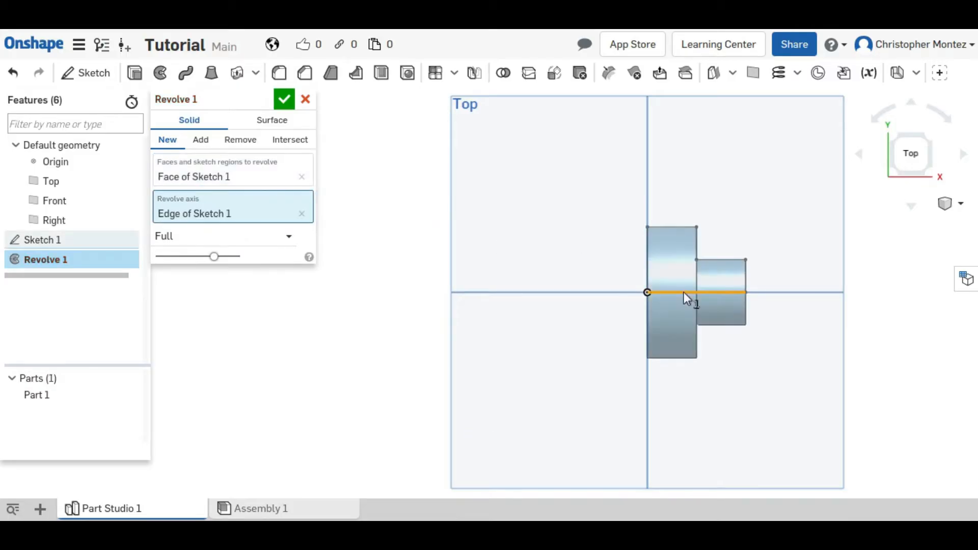
pyautogui.moveTo(767, 210); pyautogui.dragTo(679, 262, button='right')
pyautogui.moveTo(752, 267); pyautogui.dragTo(660, 288, button='middle')
pyautogui.scroll(1, 629, 328)
pyautogui.scroll(1, 629, 328)
pyautogui.moveTo(644, 341); pyautogui.dragTo(739, 312, button='right')
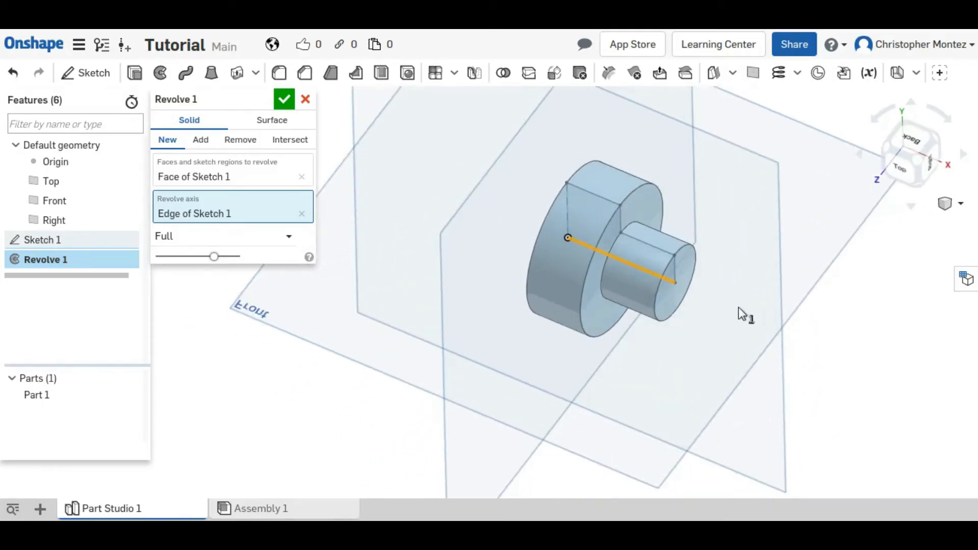
# Try the profile's top edge and the vertical edge at the origin as revolve axes, ending back on the bottom edge.
pyautogui.click(587, 193)
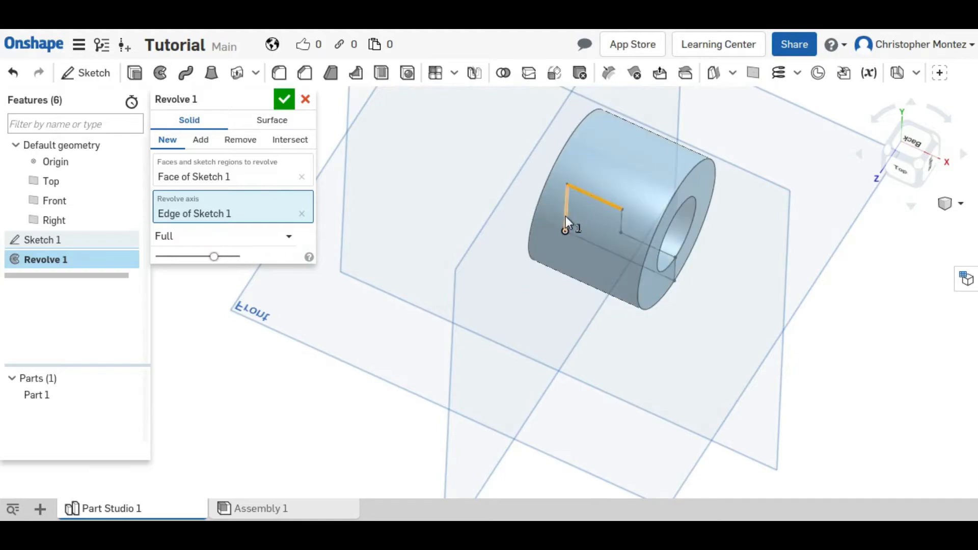
pyautogui.click(609, 230)
pyautogui.moveTo(616, 278); pyautogui.dragTo(640, 352, button='right')
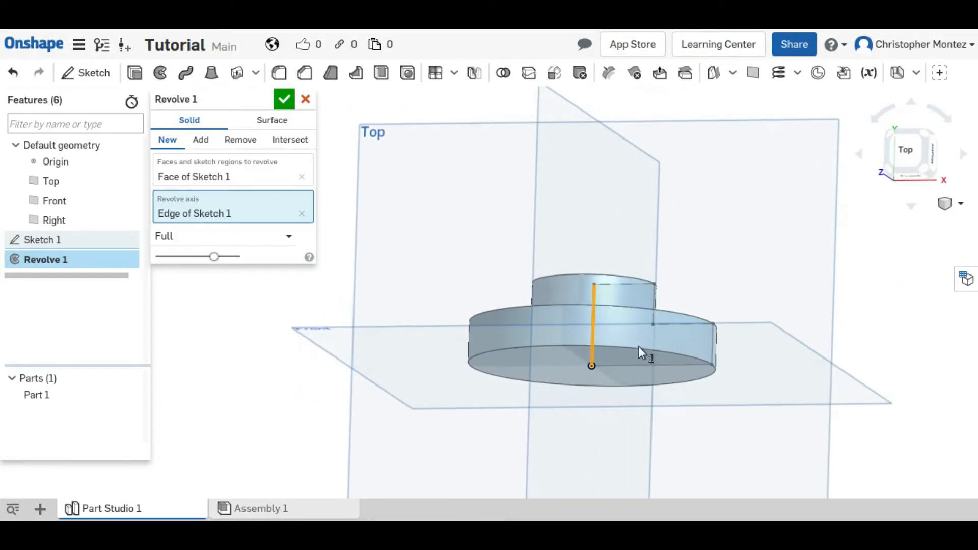
pyautogui.click(641, 364)
pyautogui.moveTo(670, 244); pyautogui.dragTo(605, 274, button='right')
pyautogui.moveTo(666, 297); pyautogui.dragTo(610, 325, button='right')
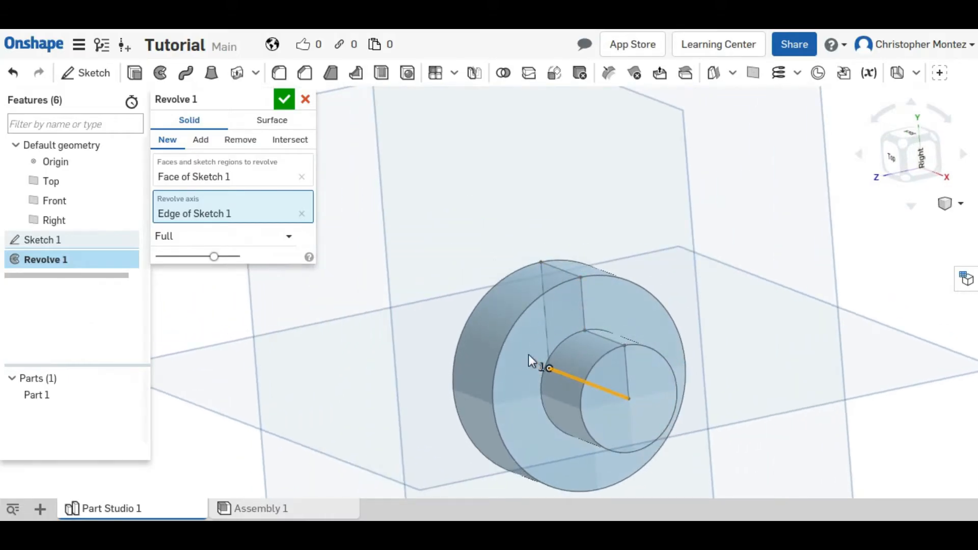
# Try revolving the profile in one direction by 90 degrees.
pyautogui.click(287, 238)
pyautogui.click(268, 279)
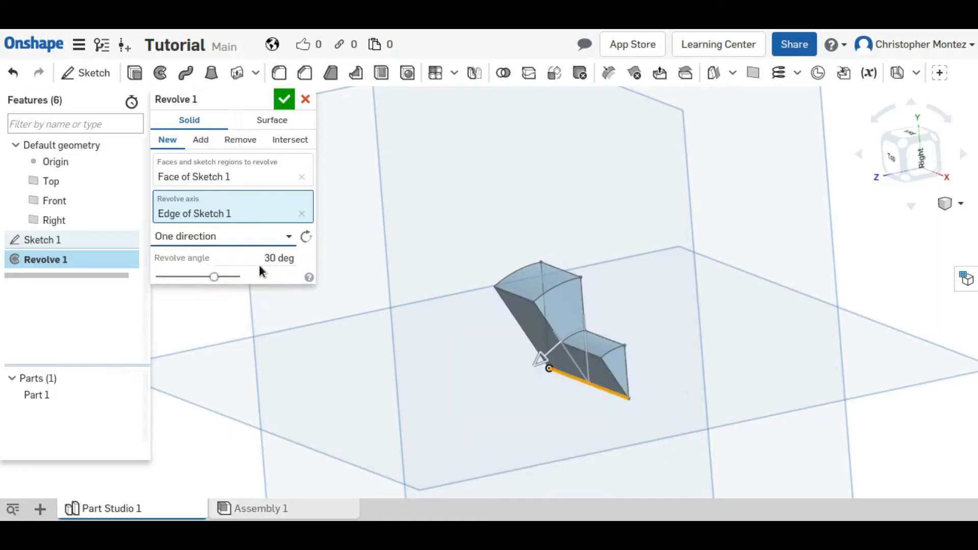
pyautogui.click(277, 257)
pyautogui.write('90')
pyautogui.press('Return')
pyautogui.moveTo(574, 275); pyautogui.dragTo(618, 224, button='right')
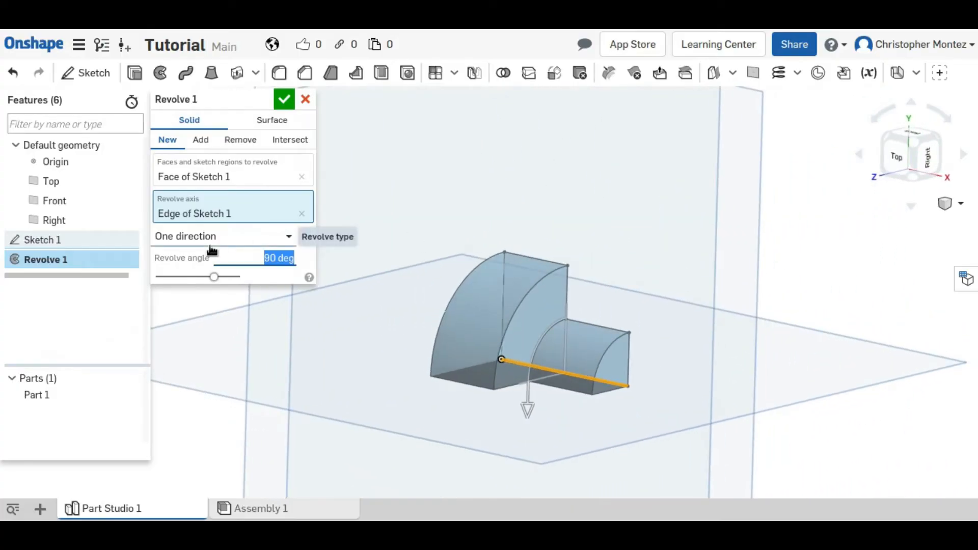
# Set the one-direction revolve angle to 30 degrees and view the resulting wedge.
pyautogui.write('30')
pyautogui.press('Return')
pyautogui.moveTo(512, 276); pyautogui.dragTo(459, 241, button='right')
# Set the revolve type to Full and accept the feature.
pyautogui.click(282, 242)
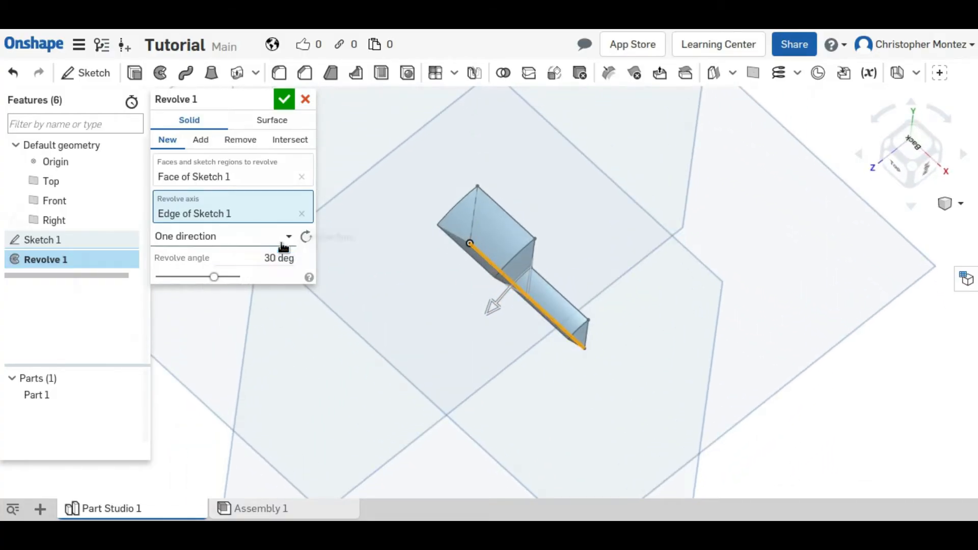
pyautogui.click(257, 261)
pyautogui.moveTo(640, 365); pyautogui.dragTo(352, 126, button='right')
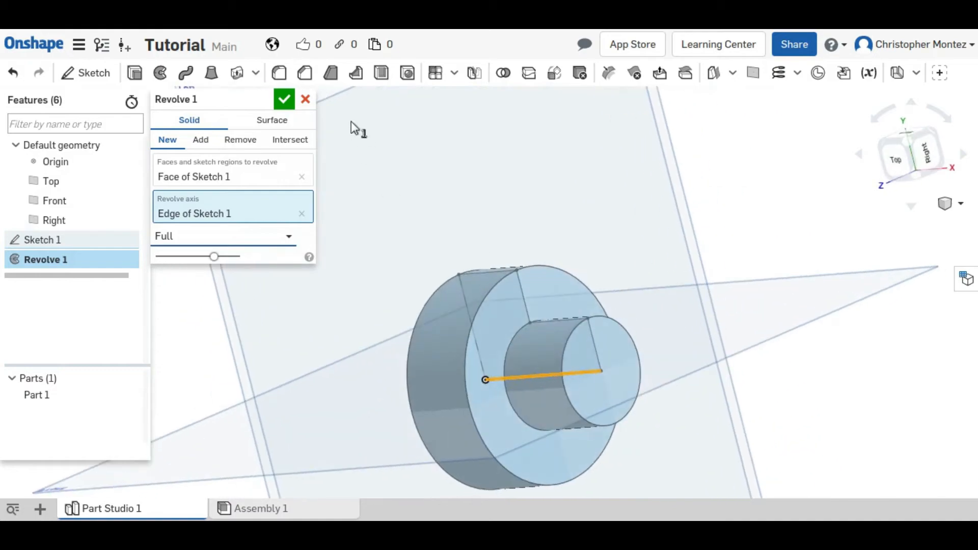
pyautogui.click(284, 100)
pyautogui.press('f')
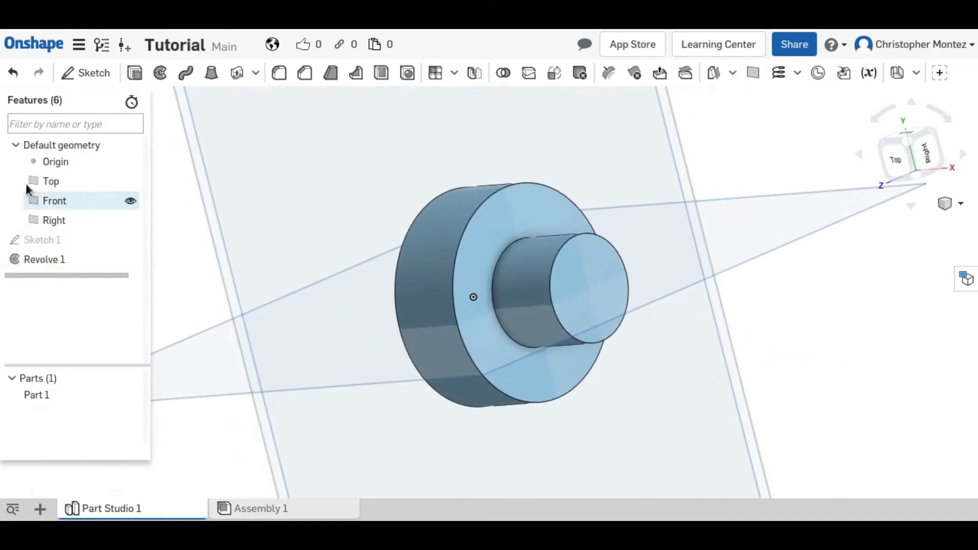
# Reopen Sketch 1 for editing, facing the Top plane, and move its 1.5 and 1 in dimensions closer to the profile.
pyautogui.doubleClick(41, 241)
pyautogui.click(900, 161)
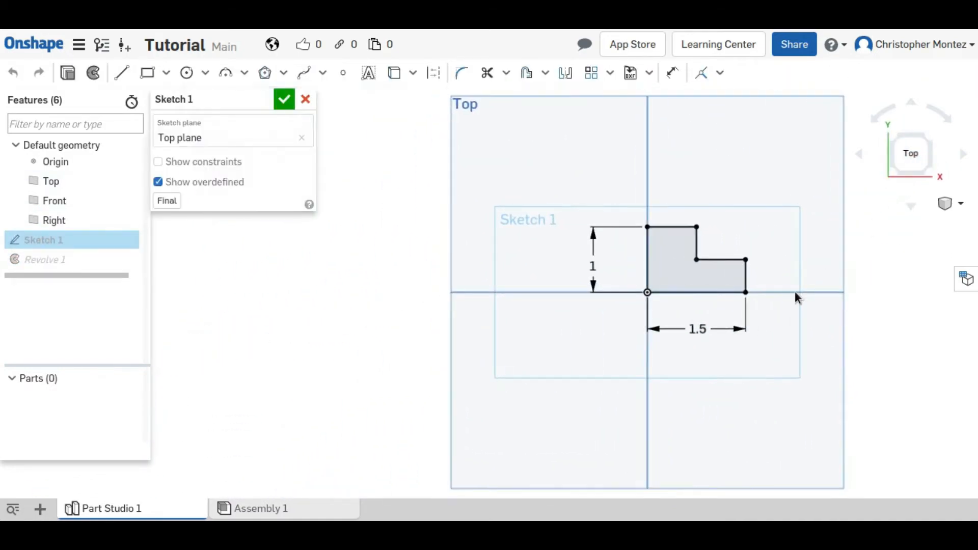
pyautogui.moveTo(691, 326); pyautogui.dragTo(691, 299)
pyautogui.moveTo(558, 243); pyautogui.dragTo(596, 239)
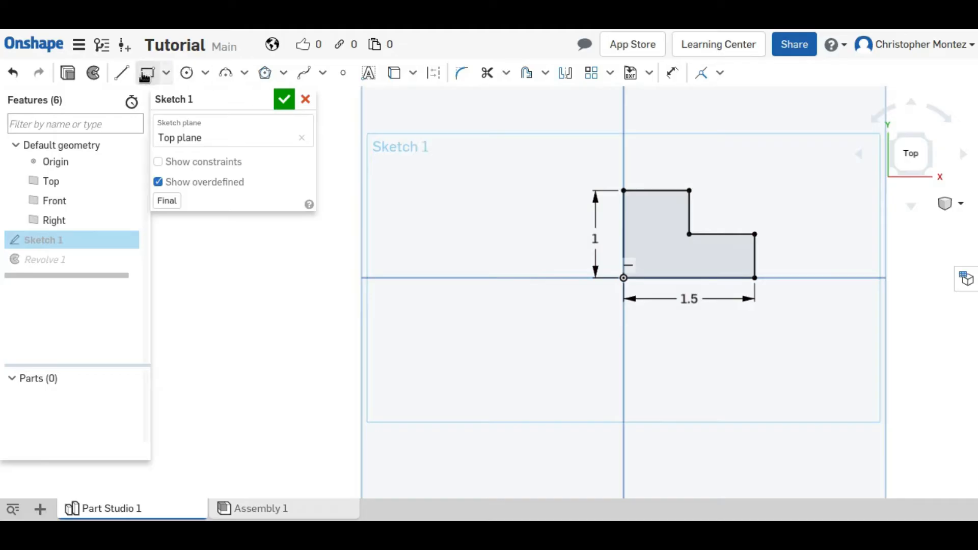
# Draw a horizontal line about 1.5 in long below the profile, starting directly beneath the origin.
pyautogui.click(122, 74)
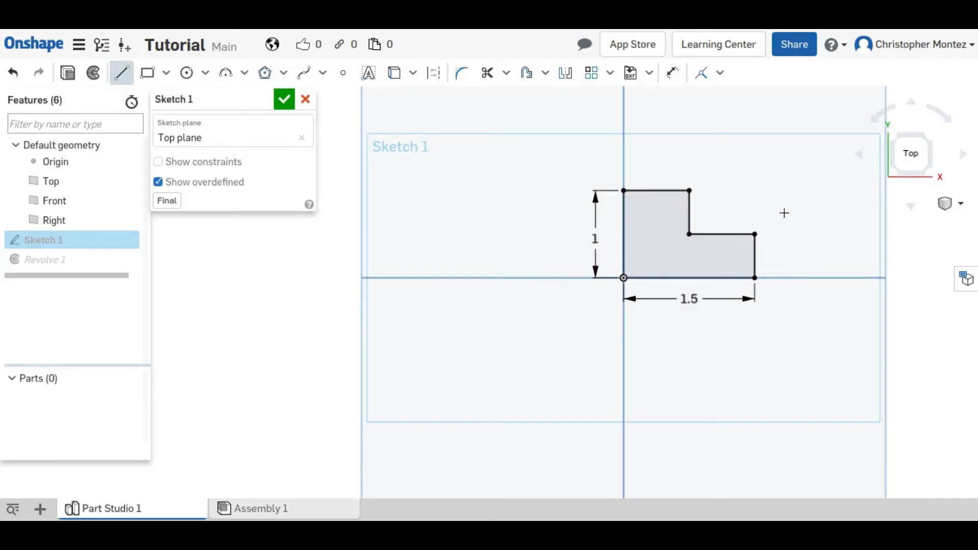
pyautogui.click(625, 330)
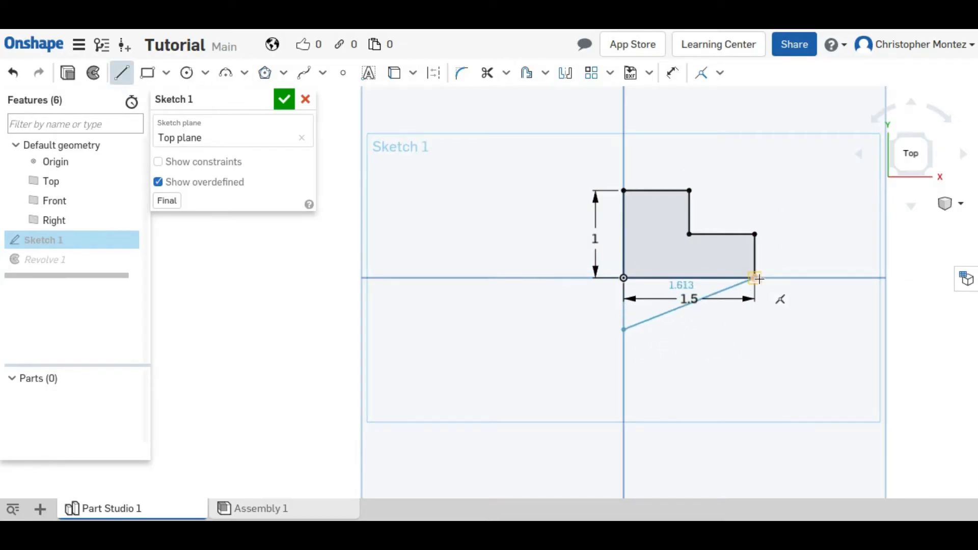
pyautogui.click(755, 333)
pyautogui.press('Escape')
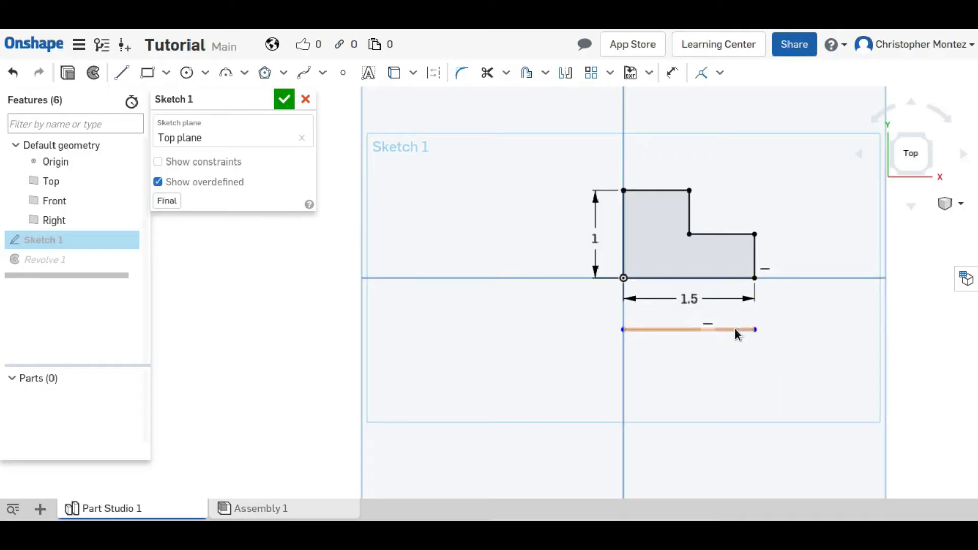
# Dimension the vertical distance between the profile's bottom outer corner and the separate horizontal line to 0.5 in.
pyautogui.moveTo(756, 330); pyautogui.dragTo(760, 341)
pyautogui.press('d')
pyautogui.click(754, 280)
pyautogui.click(795, 308)
pyautogui.write('0.5')
pyautogui.press('Return')
pyautogui.press('Escape')
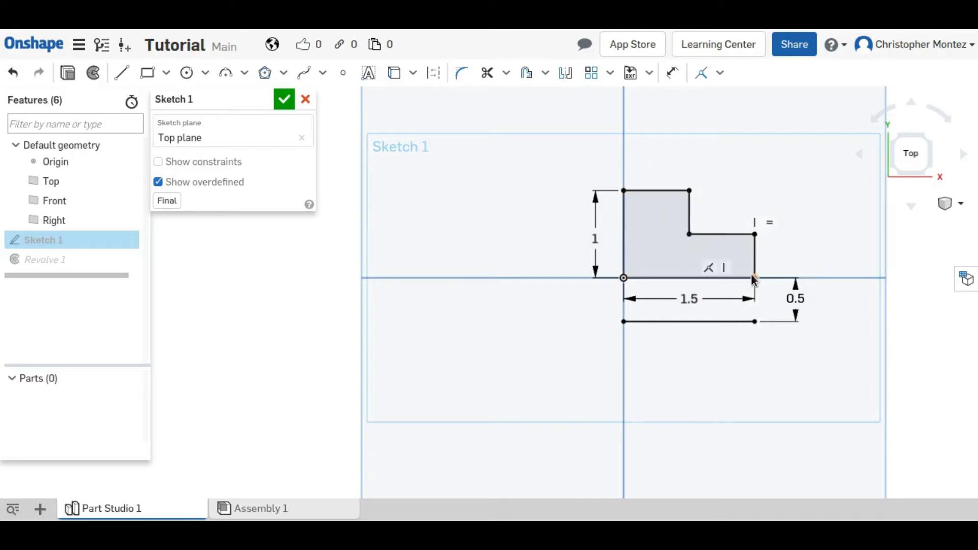
# Convert the horizontal line below the profile to construction geometry.
pyautogui.click(725, 322)
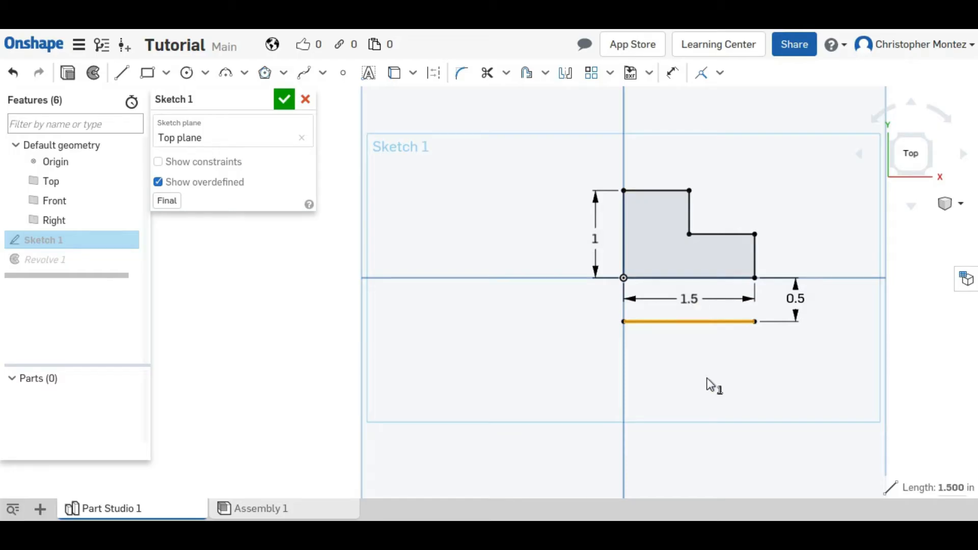
pyautogui.click(437, 78)
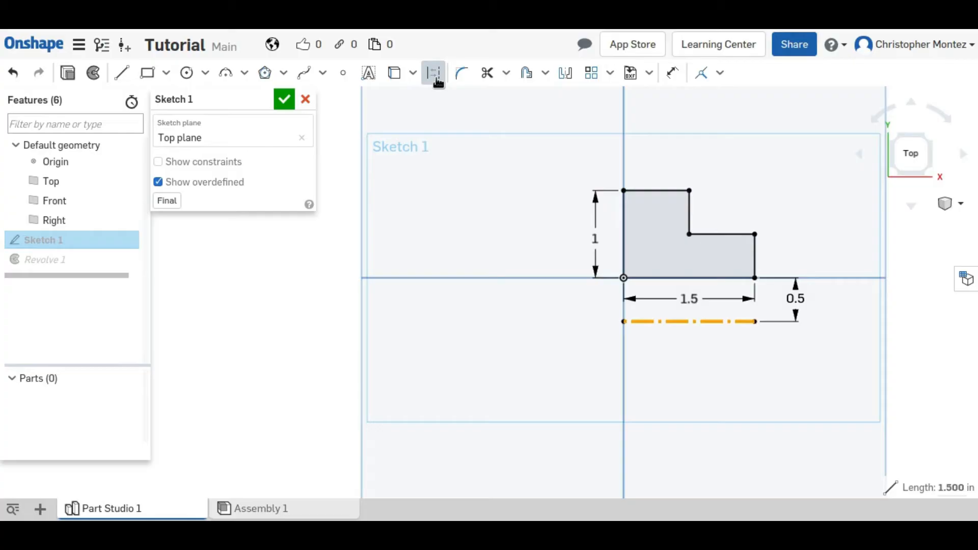
pyautogui.click(659, 343)
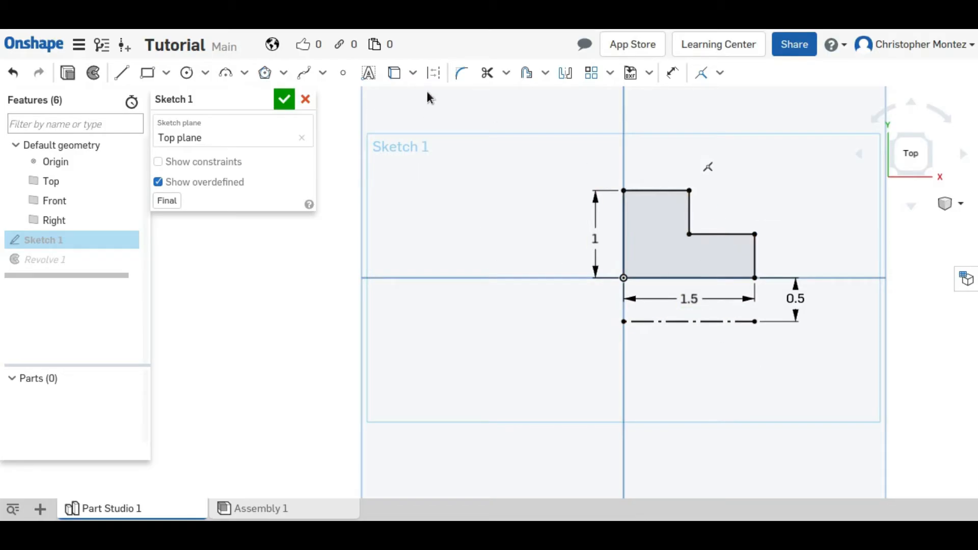
# Draw a closed rectangle of four construction lines, about 0.7 in wide, in the empty area left of the profile.
pyautogui.click(434, 73)
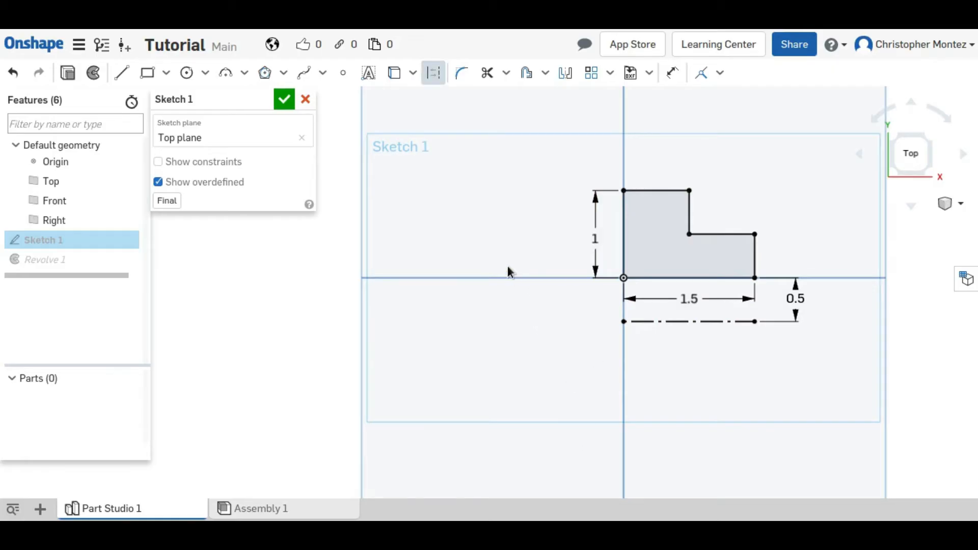
pyautogui.click(121, 73)
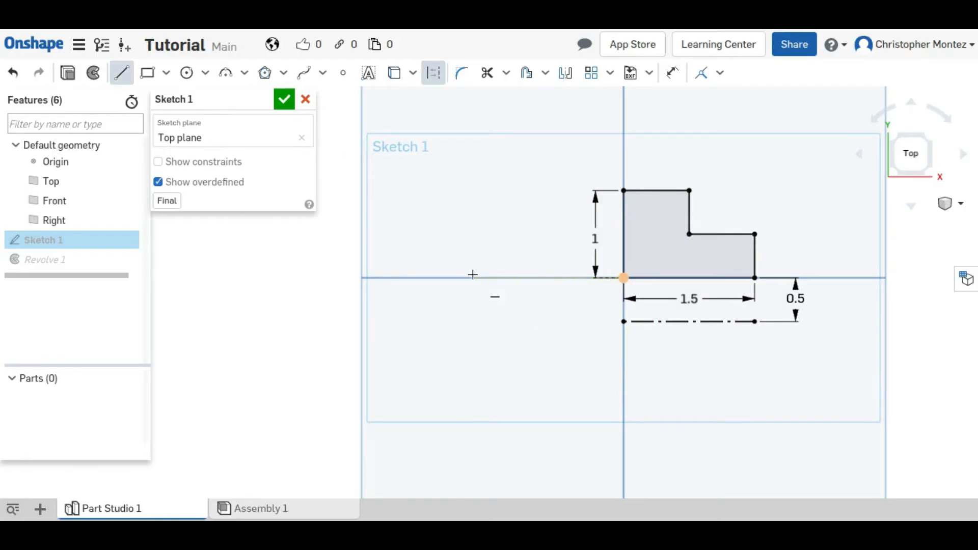
pyautogui.click(458, 227)
pyautogui.click(459, 261)
pyautogui.click(520, 260)
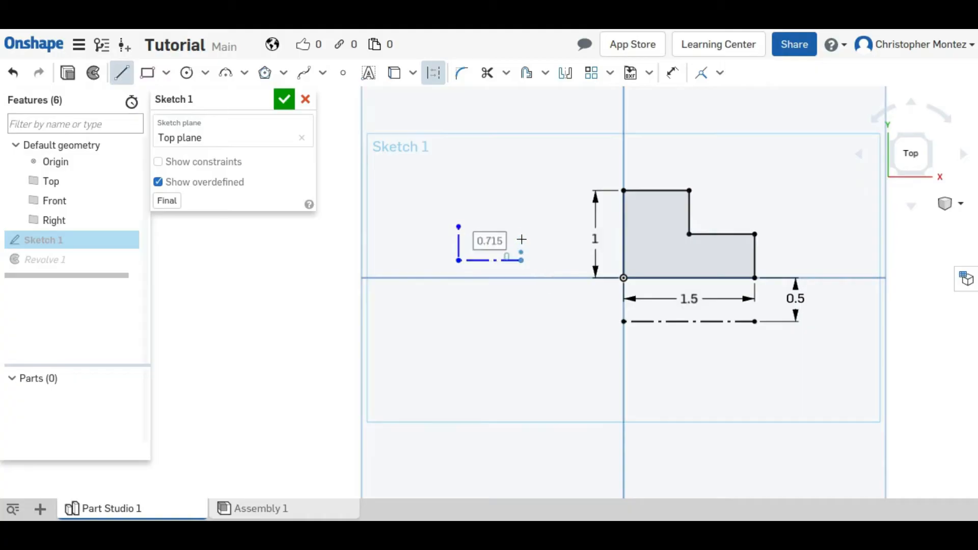
pyautogui.click(521, 227)
pyautogui.click(459, 227)
pyautogui.press('Escape')
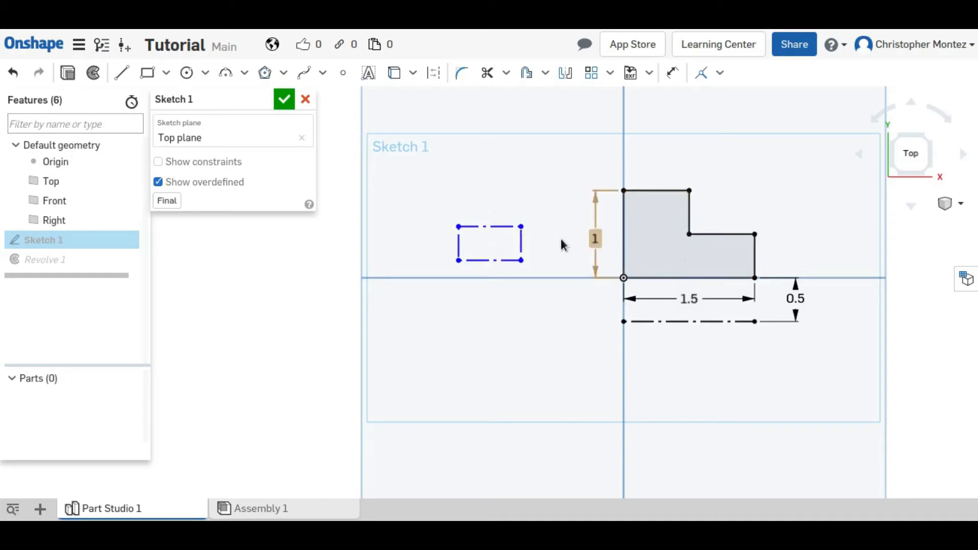
# Delete the lines of the construction rectangle beside the profile.
pyautogui.click(482, 260)
pyautogui.press('Delete')
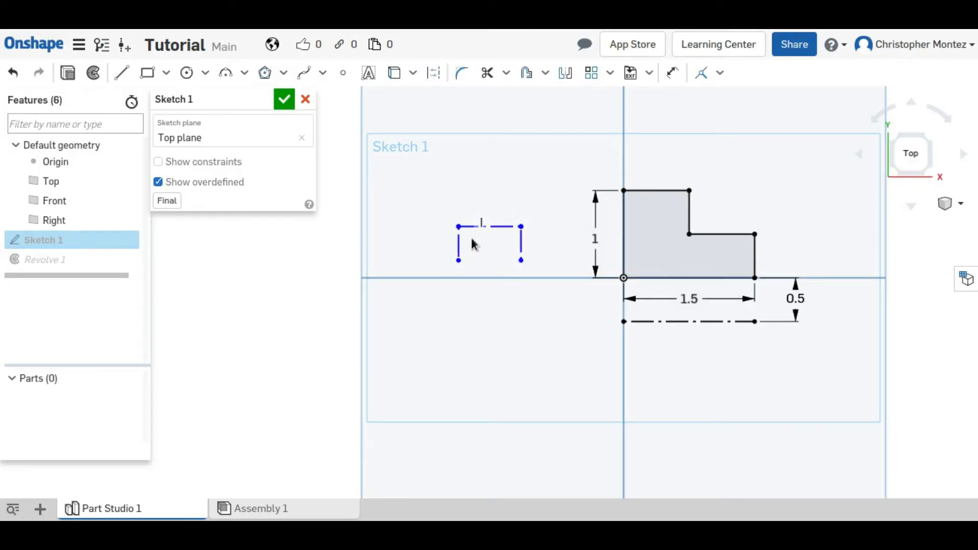
pyautogui.click(504, 225)
pyautogui.press('Delete')
pyautogui.click(520, 245)
pyautogui.press('Delete')
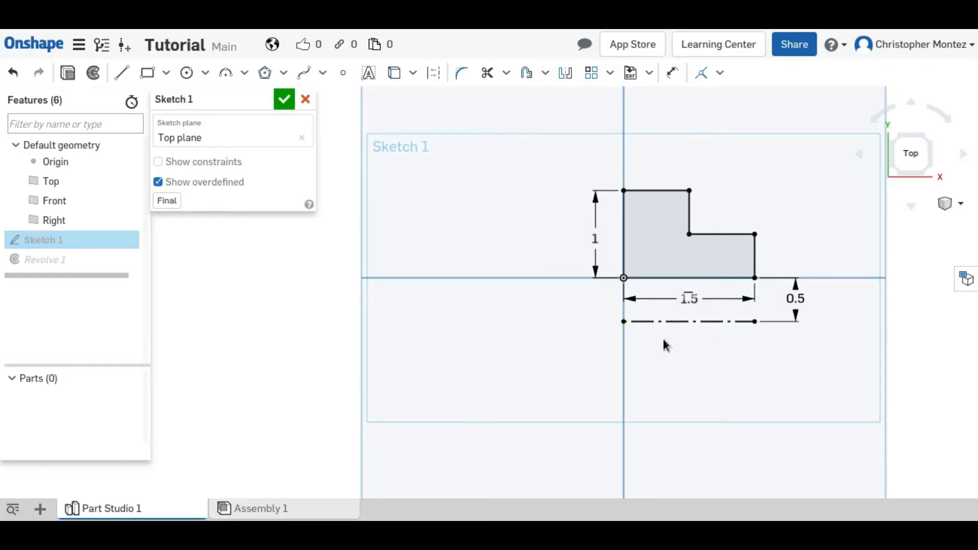
# Finish the sketch and change the axis of Revolve 1 to the horizontal construction line below the profile.
pyautogui.click(280, 102)
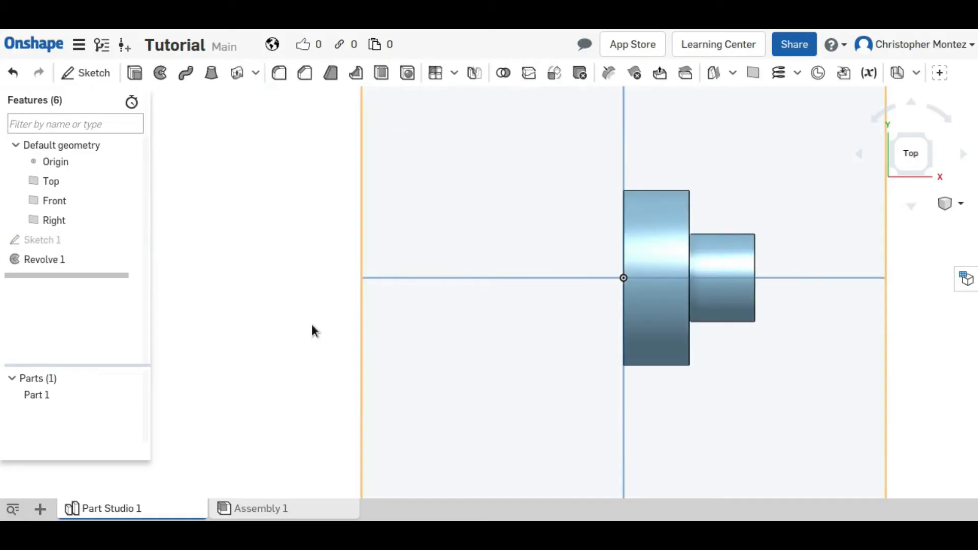
pyautogui.click(43, 263)
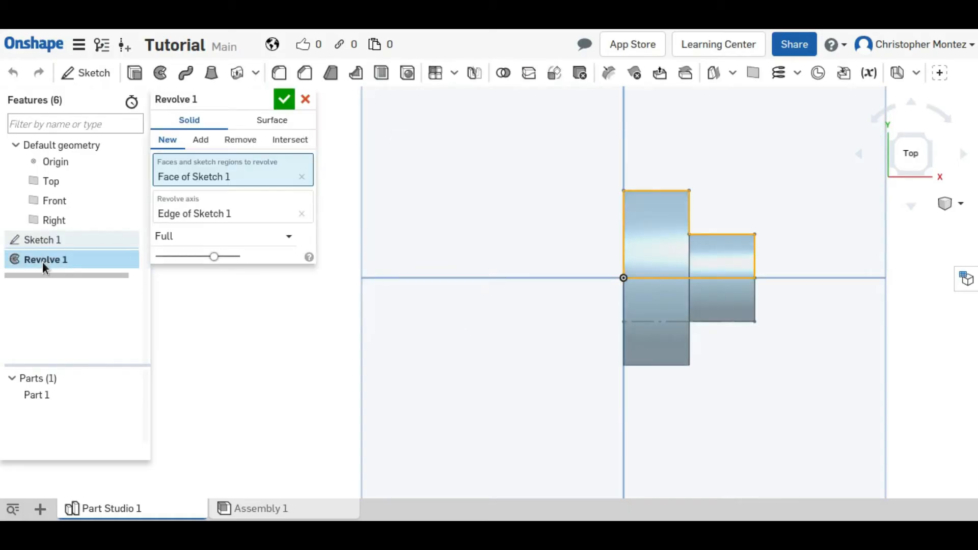
pyautogui.click(188, 206)
pyautogui.moveTo(560, 272); pyautogui.dragTo(505, 264, button='right')
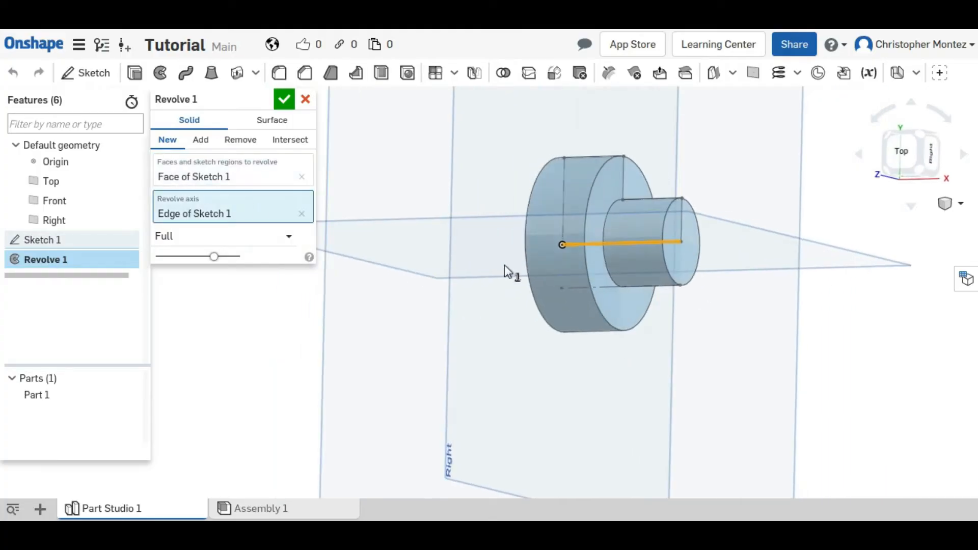
pyautogui.click(574, 288)
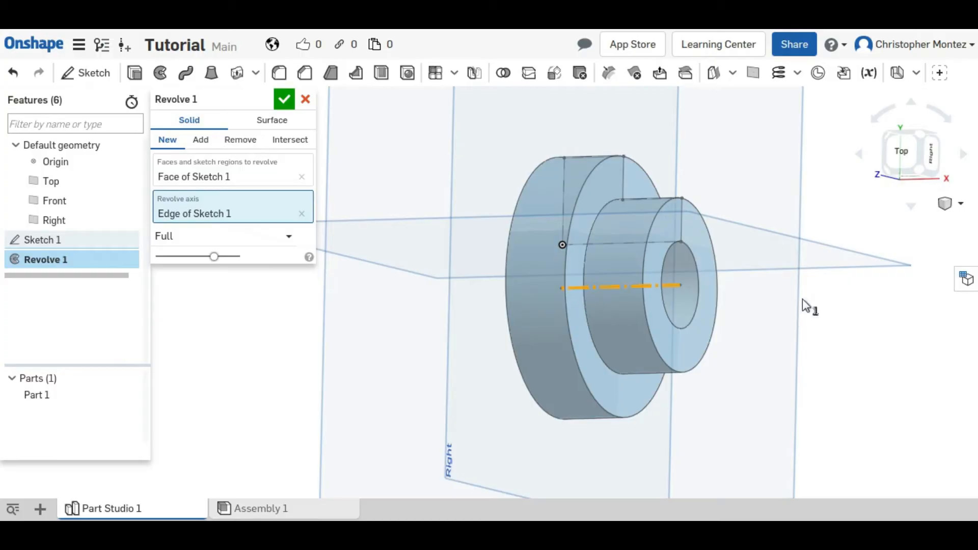
pyautogui.moveTo(850, 292); pyautogui.dragTo(669, 262, button='right')
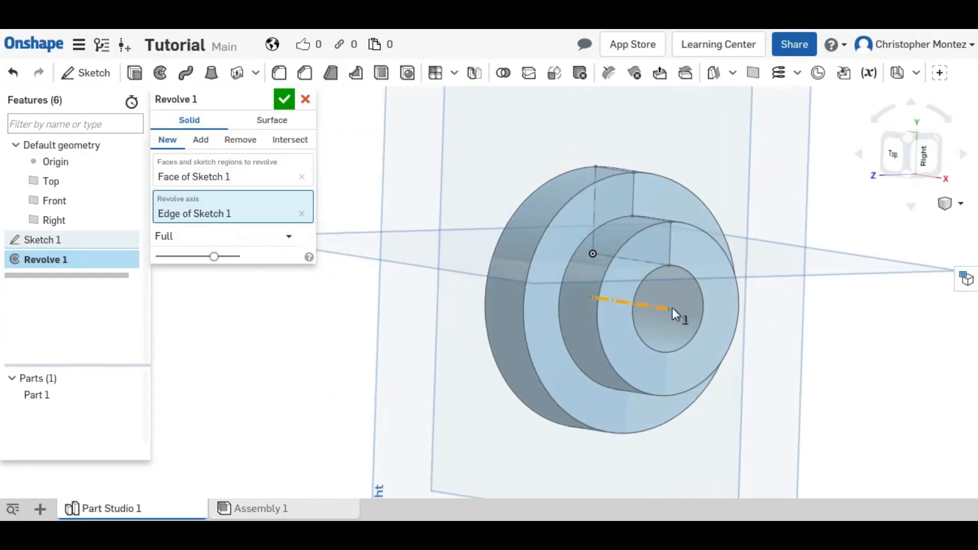
pyautogui.moveTo(674, 305); pyautogui.dragTo(667, 283, button='right')
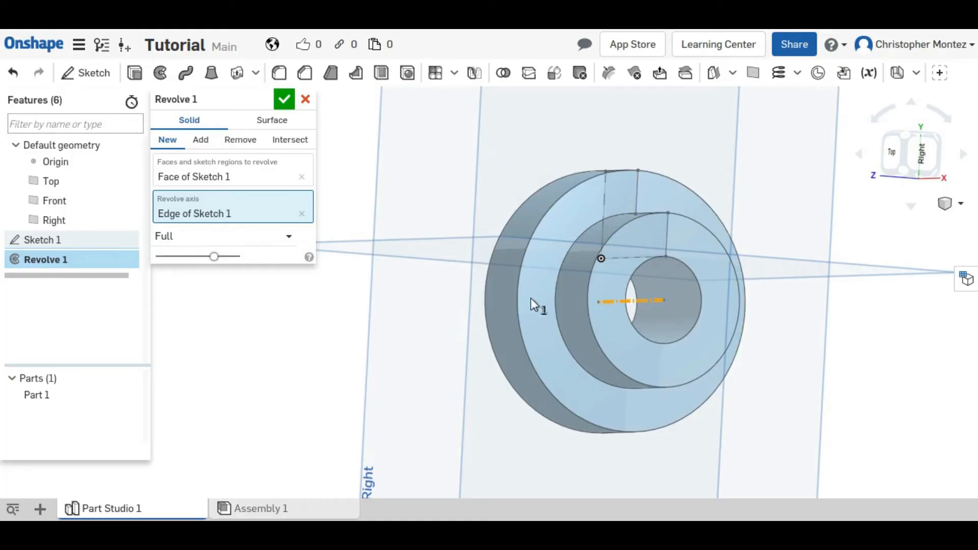
pyautogui.moveTo(775, 320); pyautogui.dragTo(617, 285, button='right')
pyautogui.moveTo(572, 337); pyautogui.dragTo(593, 288, button='right')
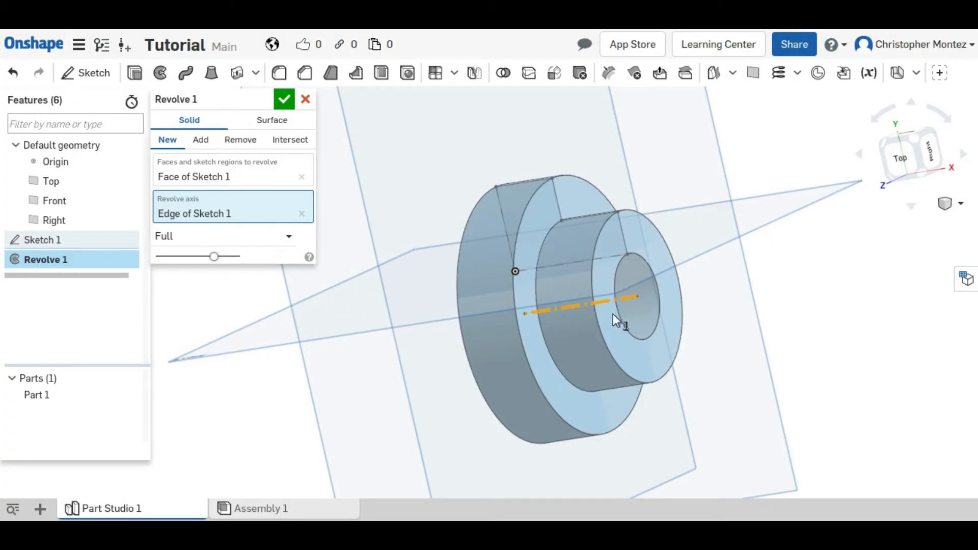
pyautogui.moveTo(638, 319); pyautogui.dragTo(585, 250, button='middle')
pyautogui.click(284, 101)
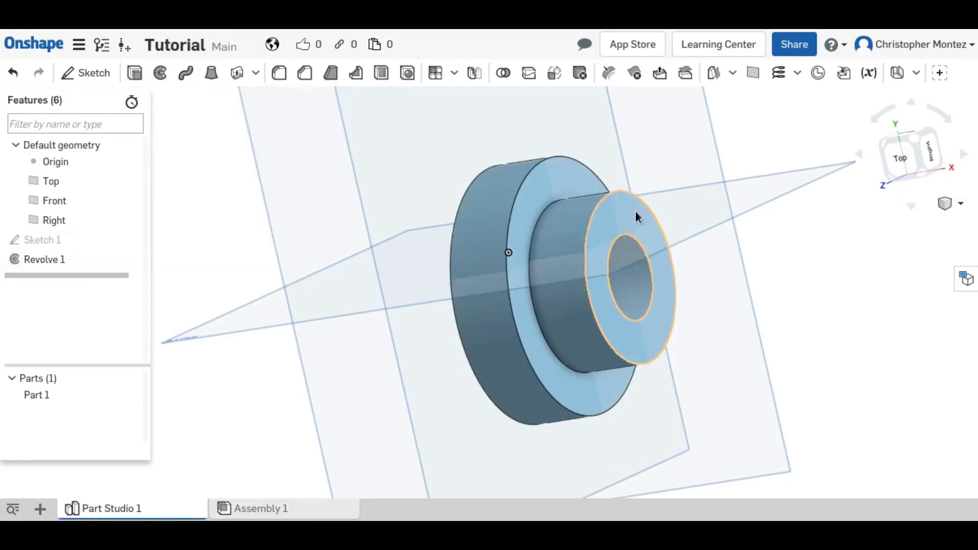
# Reopen Sketch 1 for editing and delete the horizontal construction line below the profile.
pyautogui.moveTo(625, 260); pyautogui.dragTo(591, 224, button='right')
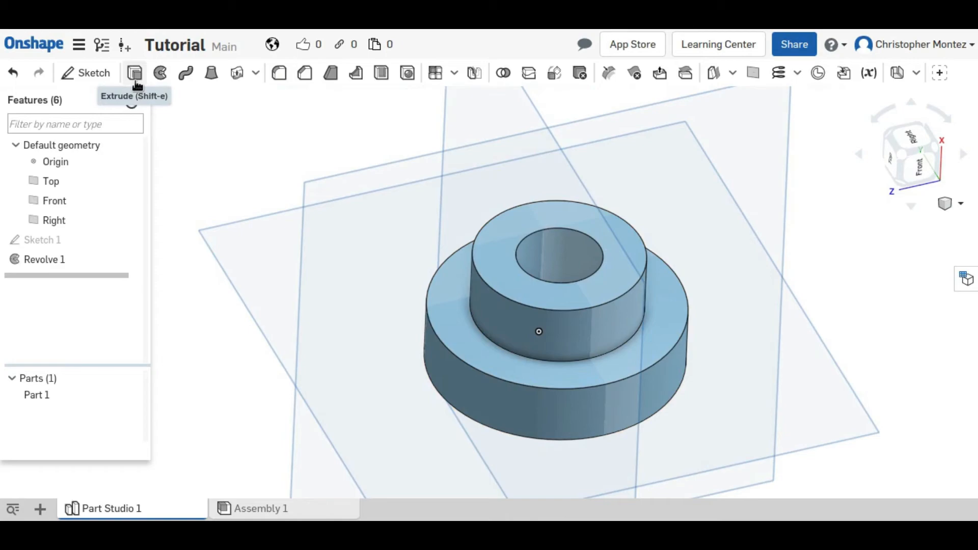
pyautogui.moveTo(626, 269); pyautogui.dragTo(613, 286, button='right')
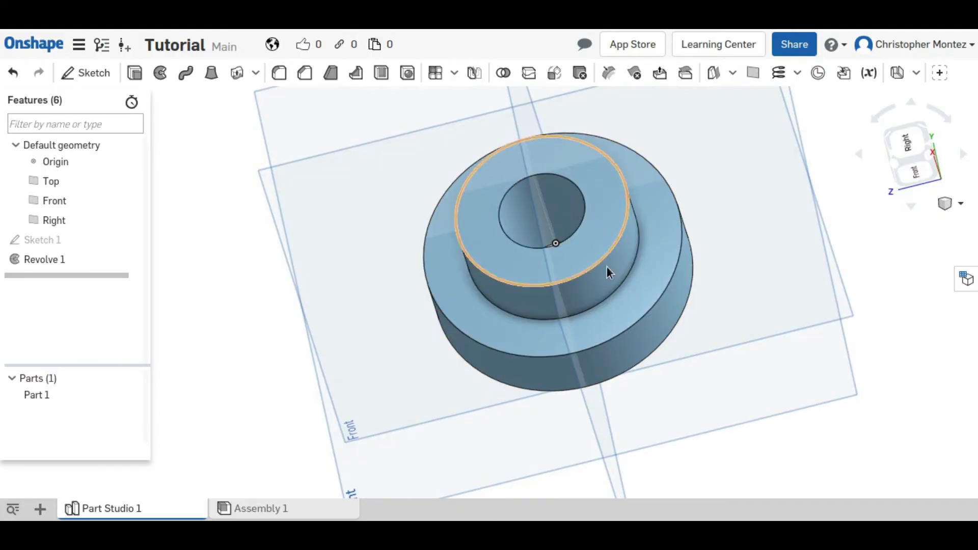
pyautogui.moveTo(610, 237); pyautogui.dragTo(441, 266, button='right')
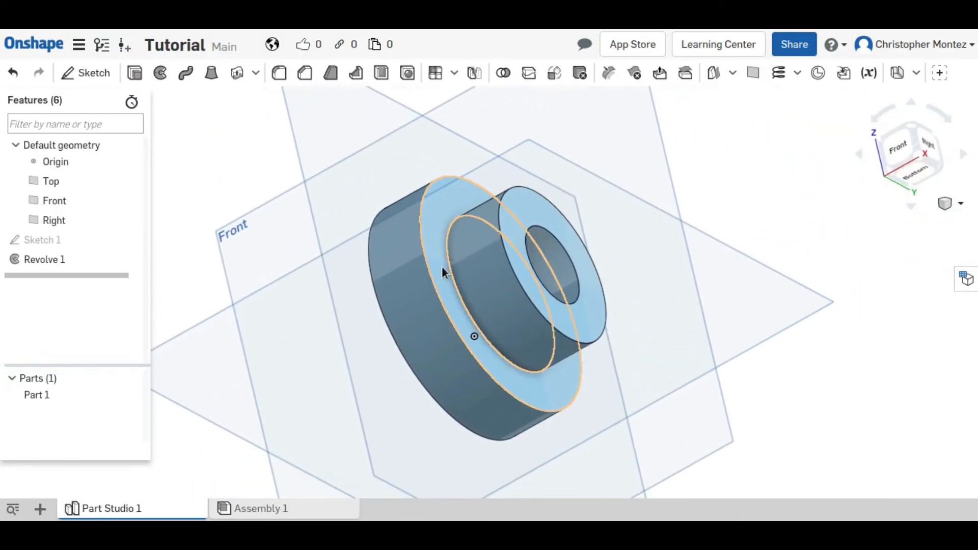
pyautogui.doubleClick(36, 244)
pyautogui.moveTo(545, 249); pyautogui.dragTo(611, 321, button='right')
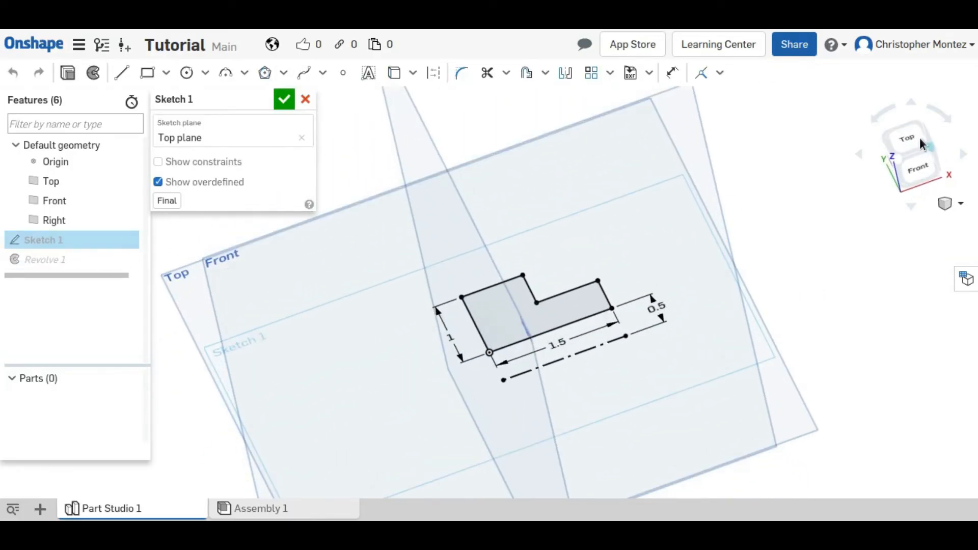
pyautogui.click(919, 139)
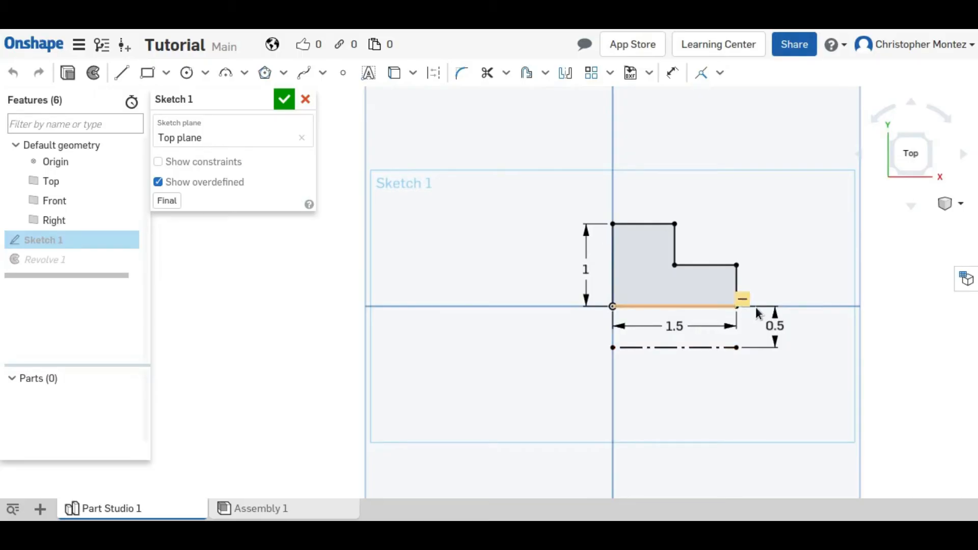
pyautogui.scroll(2, 708, 341)
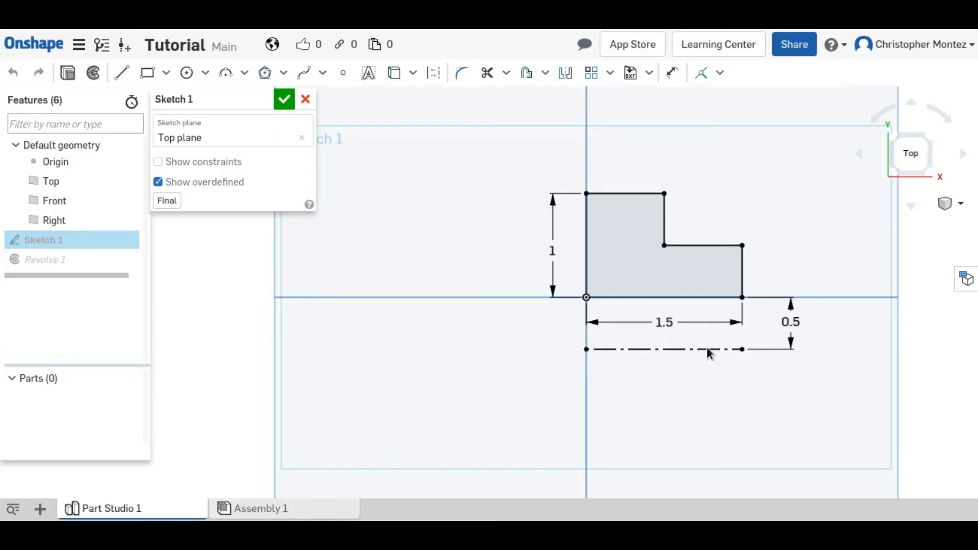
pyautogui.click(698, 349)
pyautogui.press('Delete')
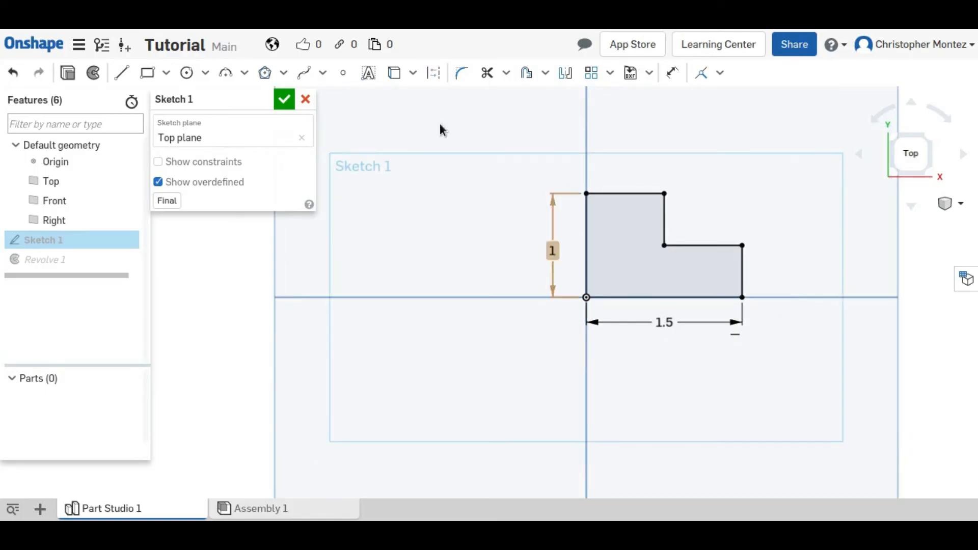
# Draw a slanted construction line about 1.53 in long below the profile, descending from beneath the origin to beneath the outer corner.
pyautogui.click(121, 72)
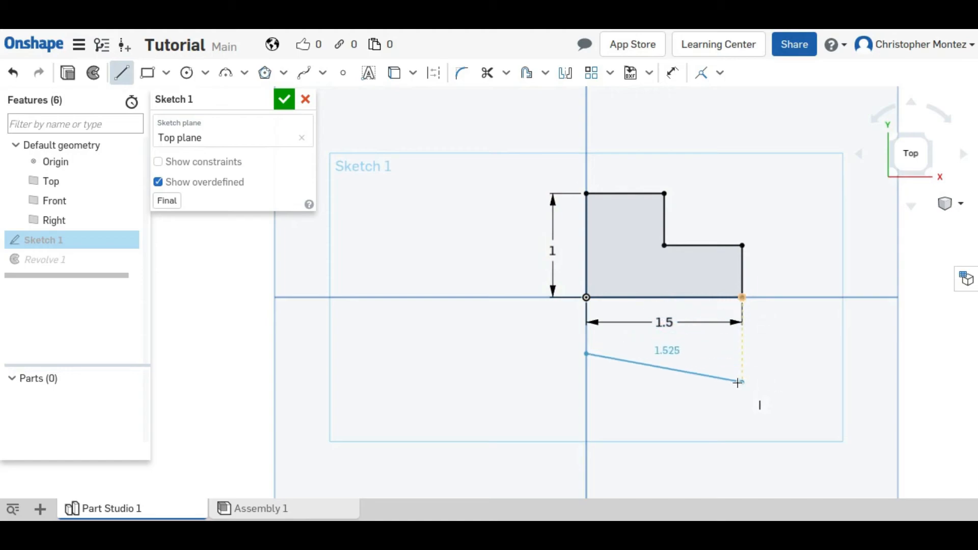
pyautogui.click(739, 384)
pyautogui.press('Escape')
pyautogui.click(676, 380)
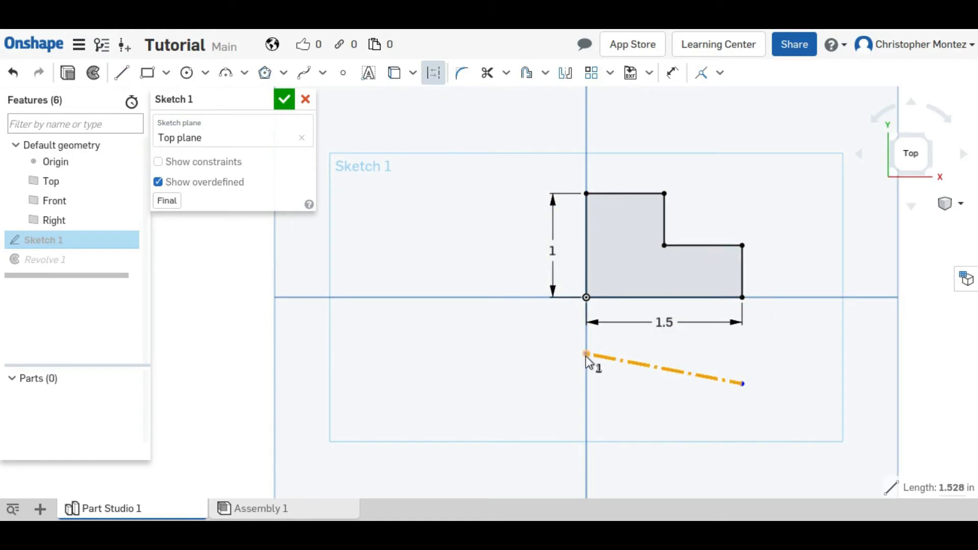
# Dimension the slanted line's ends 0.5 in below the origin and 1 in below the profile's outer corner, and finish the sketch.
pyautogui.press('d')
pyautogui.click(539, 327)
pyautogui.press('Return')
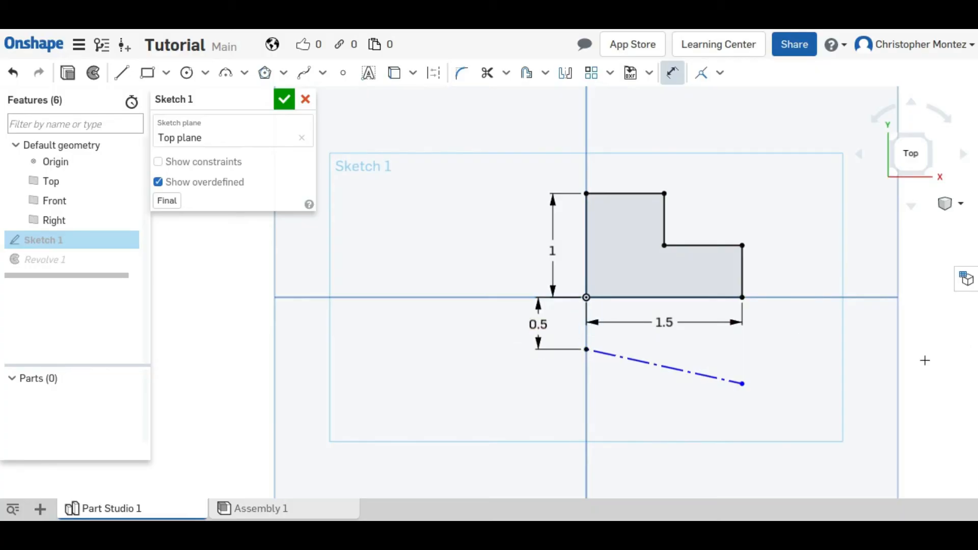
pyautogui.click(745, 295)
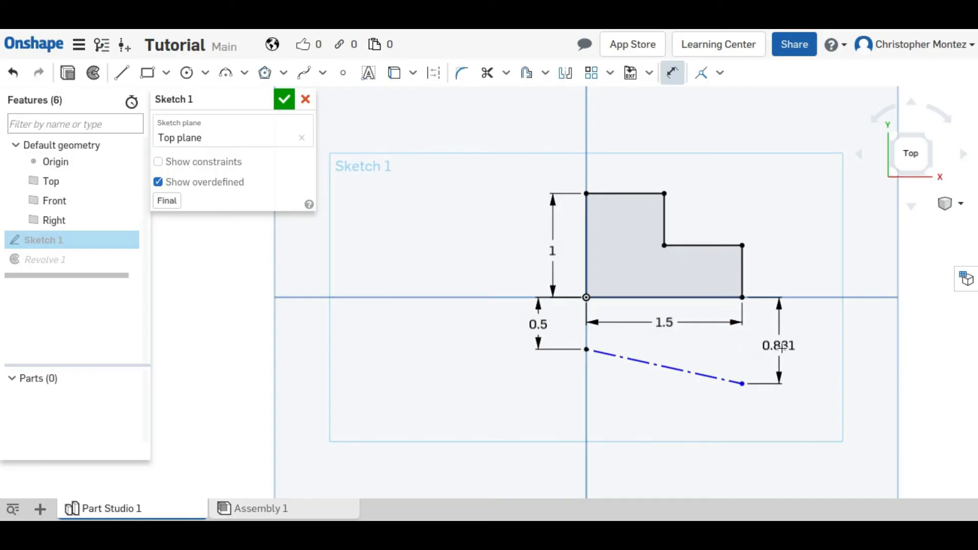
pyautogui.click(779, 345)
pyautogui.write('1')
pyautogui.press('Return')
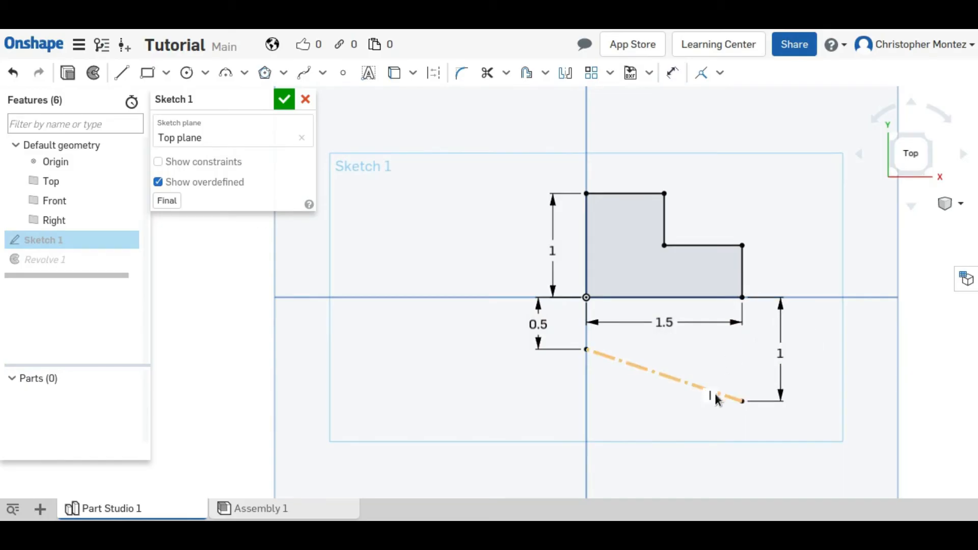
pyautogui.scroll(1, 820, 402)
pyautogui.moveTo(826, 368); pyautogui.dragTo(817, 345, button='middle')
pyautogui.moveTo(817, 344)
pyautogui.mouseDown(button='right')
pyautogui.moveTo(793, 337)
pyautogui.moveTo(804, 336)
pyautogui.mouseUp(button='right')
pyautogui.click(285, 100)
# Edit Revolve 1 so that it uses the slanted construction line as its revolve axis.
pyautogui.moveTo(437, 265)
pyautogui.mouseDown(button='right')
pyautogui.moveTo(603, 268)
pyautogui.moveTo(607, 316)
pyautogui.mouseUp(button='right')
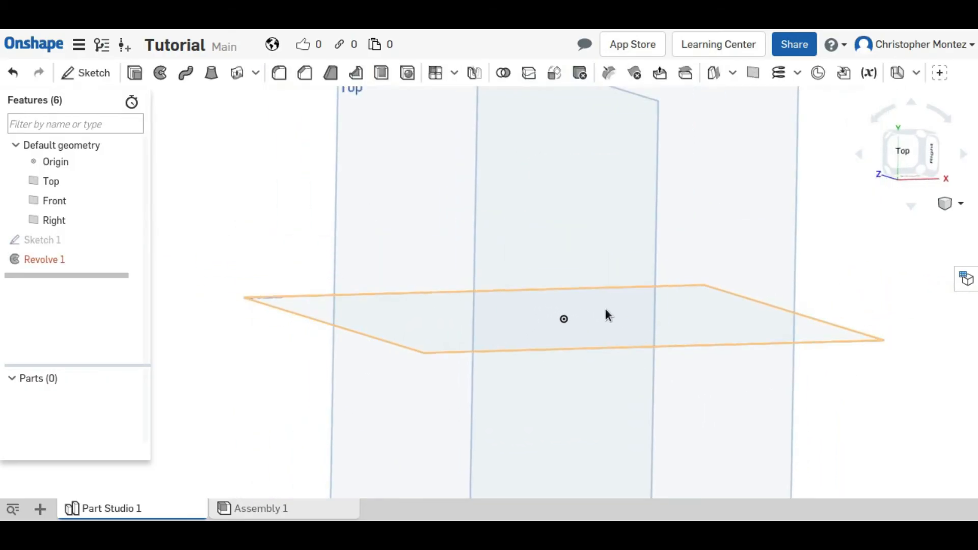
pyautogui.doubleClick(31, 259)
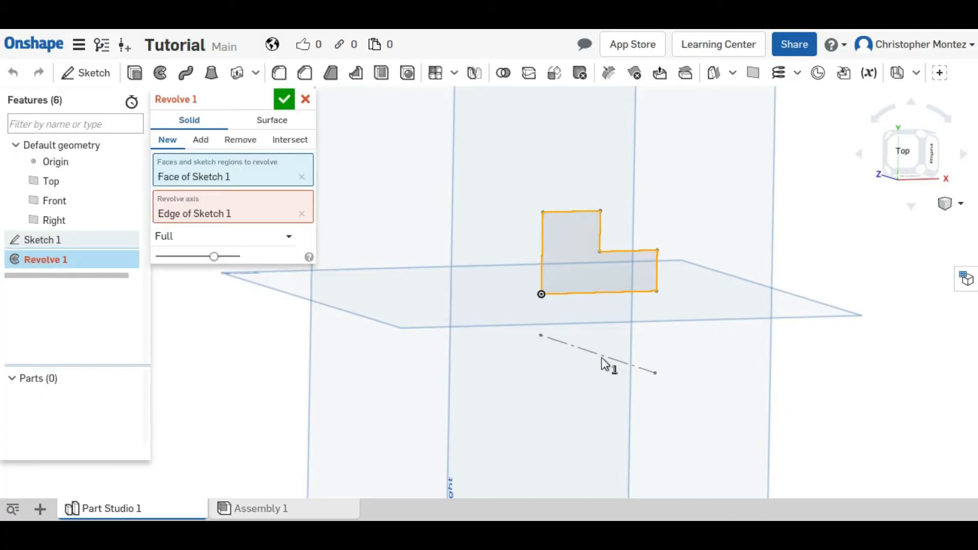
pyautogui.click(168, 212)
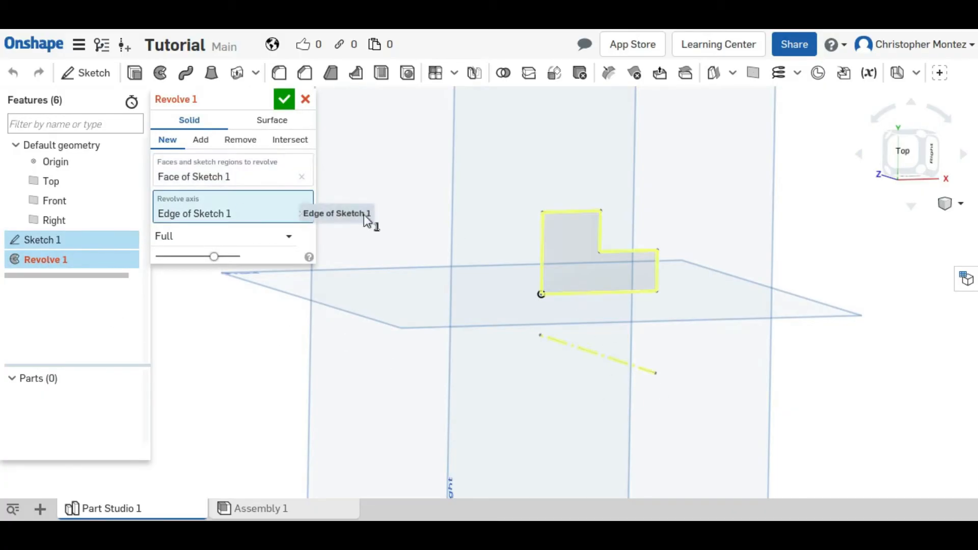
pyautogui.click(604, 356)
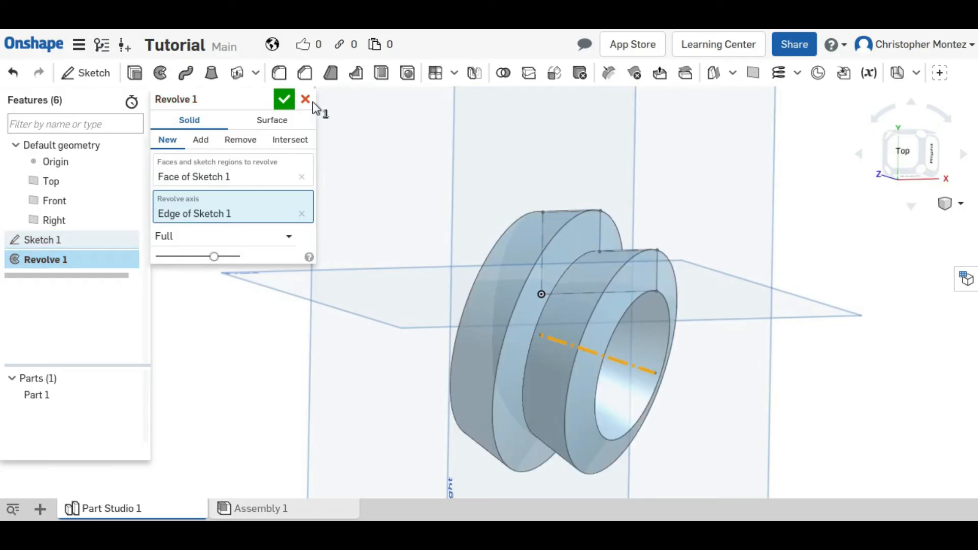
pyautogui.click(286, 98)
# Delete the Revolve 1 feature from the part.
pyautogui.moveTo(637, 276); pyautogui.dragTo(561, 242, button='right')
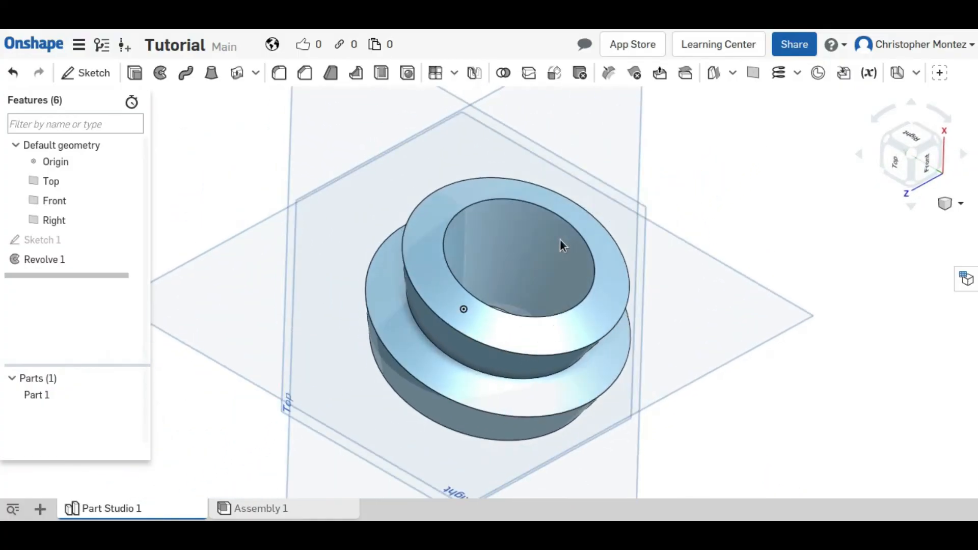
pyautogui.moveTo(570, 305); pyautogui.dragTo(463, 296, button='right')
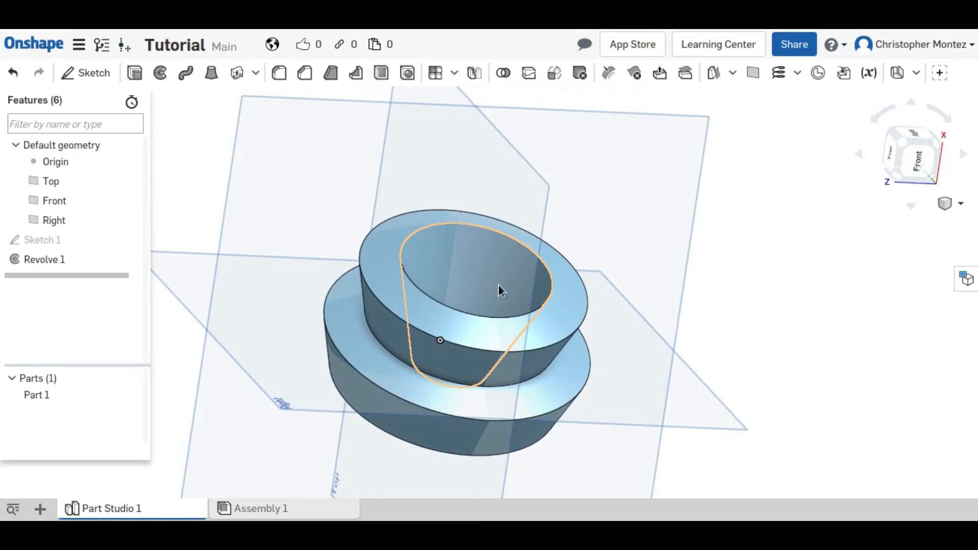
pyautogui.click(50, 260)
pyautogui.press('Delete')
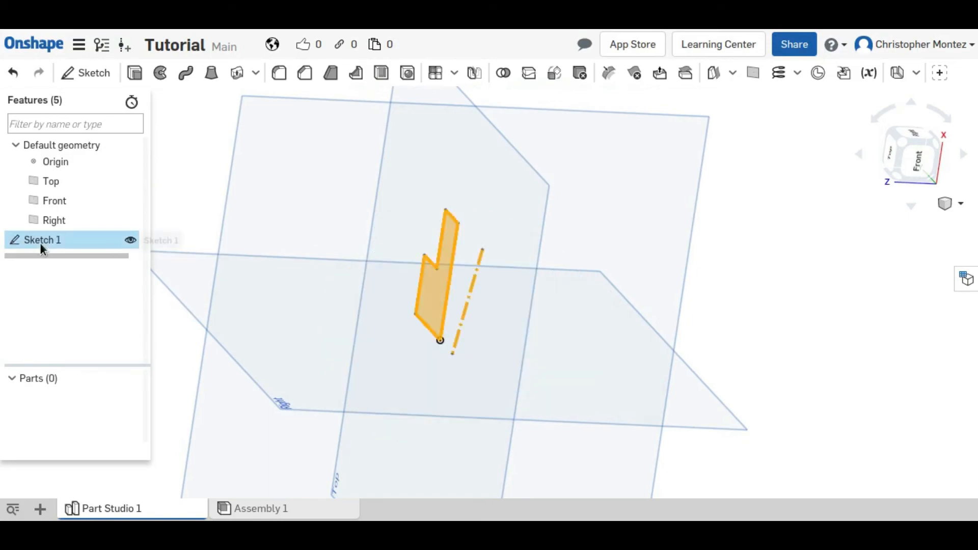
# Reopen Sketch 1 for editing and delete the slanted construction line below the profile.
pyautogui.doubleClick(40, 242)
pyautogui.click(891, 155)
pyautogui.click(891, 160)
pyautogui.scroll(1, 650, 353)
pyautogui.scroll(1, 701, 343)
pyautogui.click(701, 342)
pyautogui.press('Delete')
pyautogui.click(121, 73)
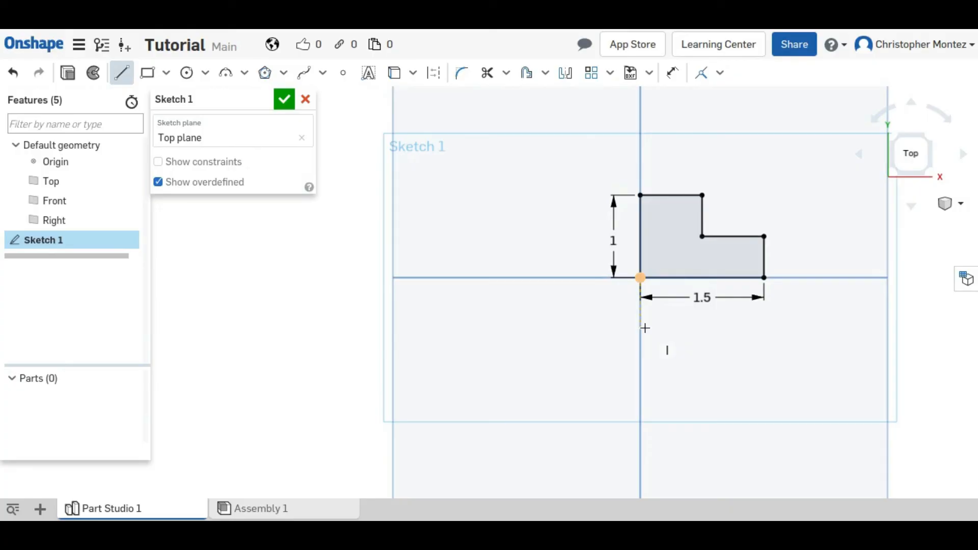
pyautogui.moveTo(757, 278); pyautogui.dragTo(665, 292, button='middle')
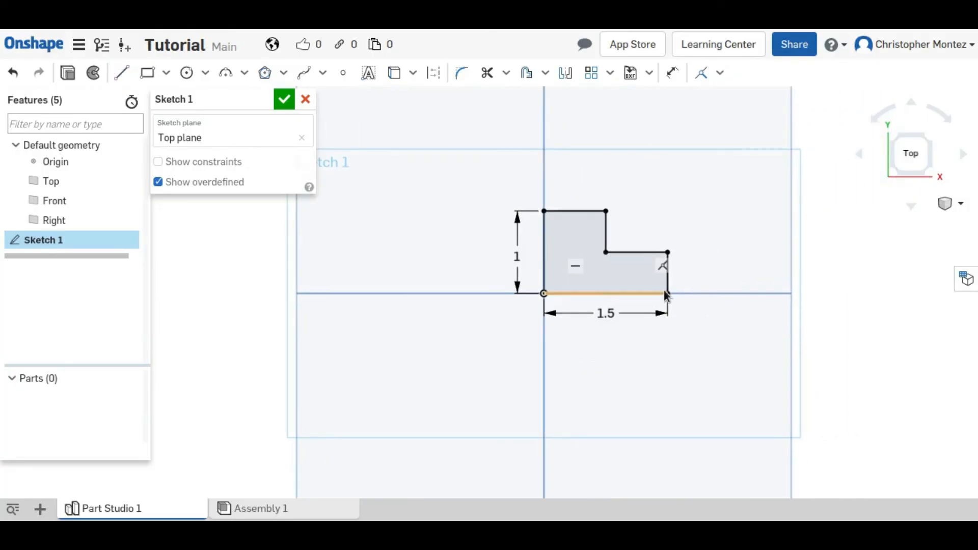
# Delete the profile's short outer vertical edge and draw a stepped line chain outward, starting about 0.74 in wide and ending with a 1.29 in drop to the baseline.
pyautogui.click(669, 282)
pyautogui.press('Delete')
pyautogui.click(122, 73)
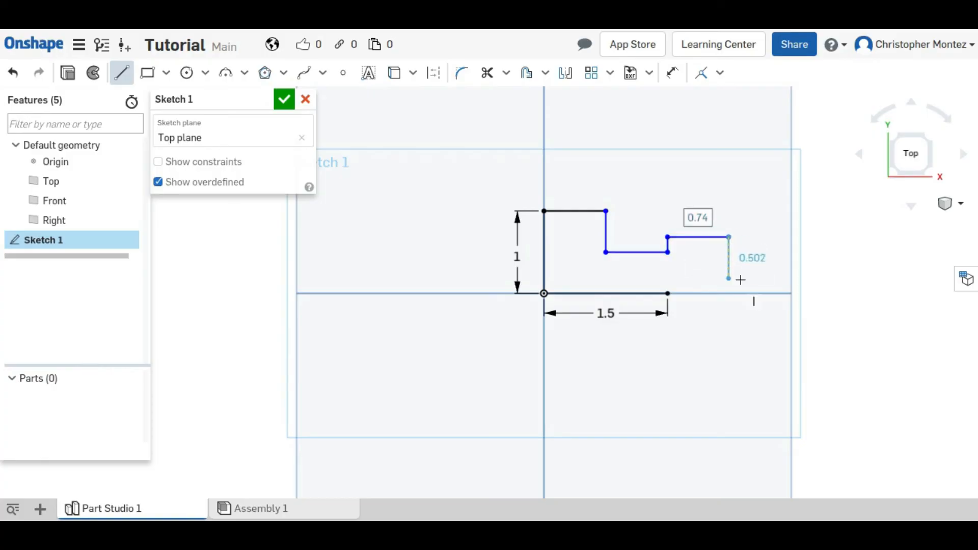
pyautogui.click(768, 188)
pyautogui.click(836, 188)
pyautogui.click(830, 296)
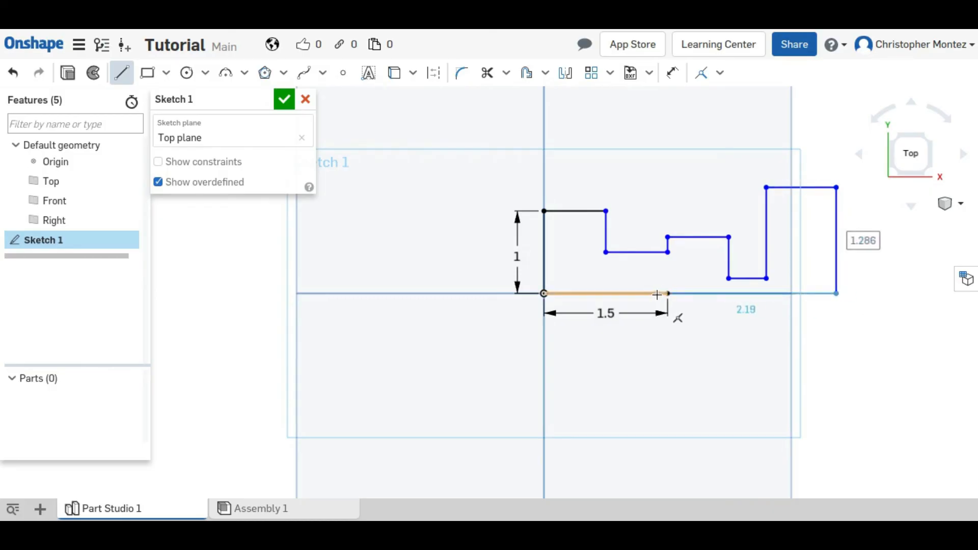
# Remove the 1.5 in dimension, stretch the bottom edge to the chain's end to close the profile, and finish the sketch.
pyautogui.press('Escape')
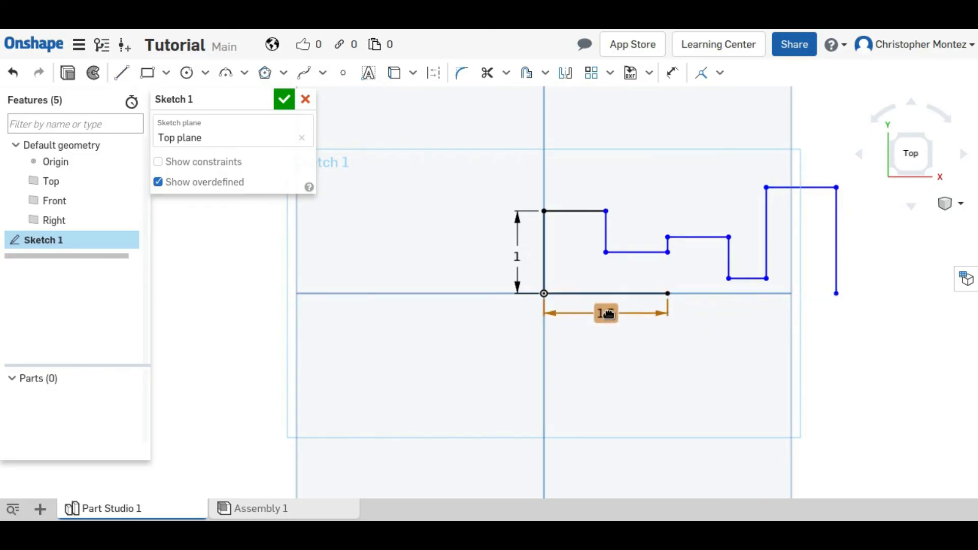
pyautogui.moveTo(664, 294); pyautogui.dragTo(837, 294)
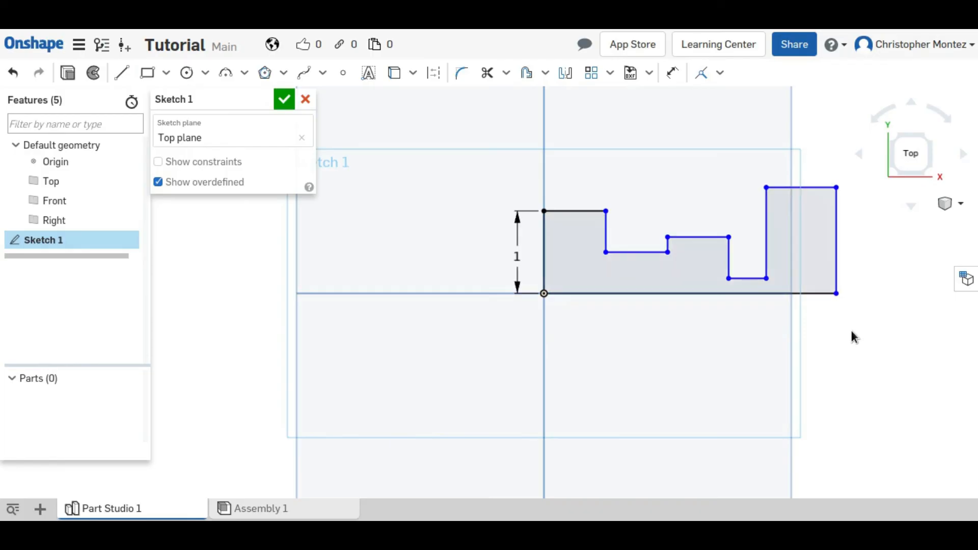
pyautogui.click(285, 99)
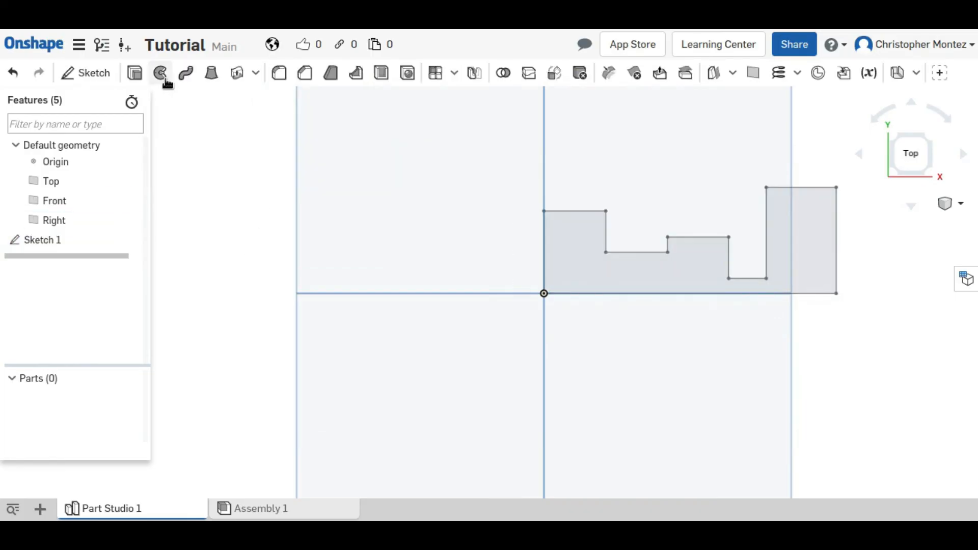
# Revolve the closed stepped profile of Sketch 1 as a new full solid about its long bottom edge and inspect the part.
pyautogui.click(161, 73)
pyautogui.click(585, 264)
pyautogui.click(212, 200)
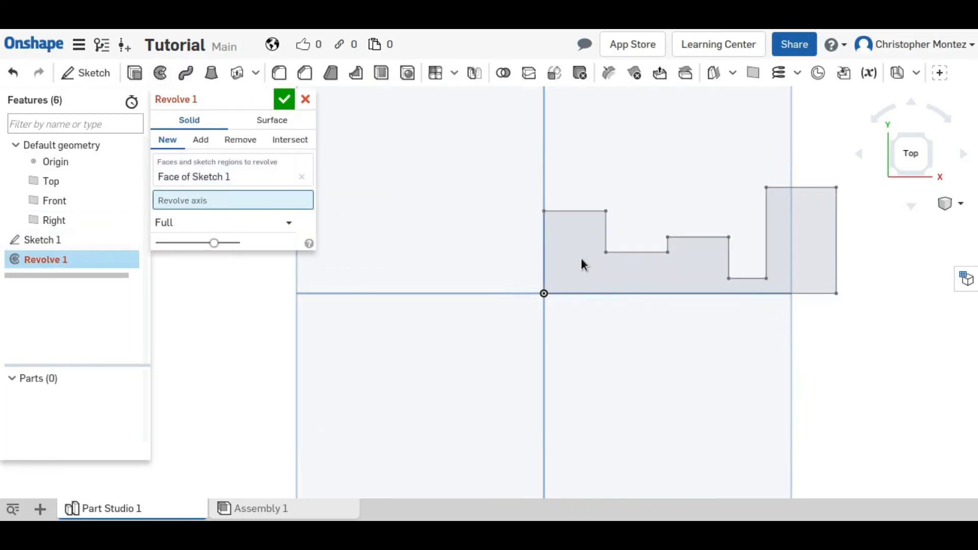
pyautogui.click(604, 293)
pyautogui.click(283, 100)
pyautogui.moveTo(579, 198); pyautogui.dragTo(626, 179, button='right')
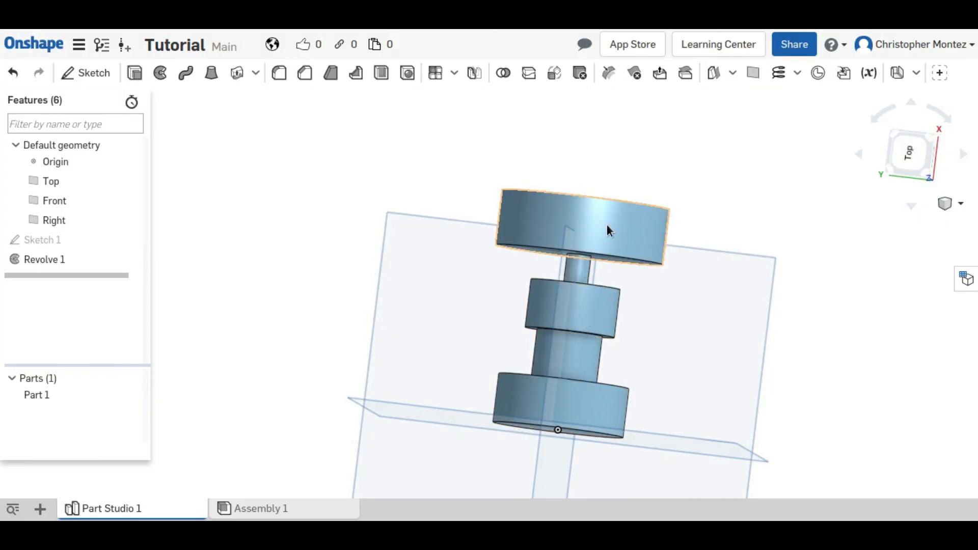
pyautogui.moveTo(632, 286)
pyautogui.mouseDown(button='right')
pyautogui.moveTo(637, 255)
pyautogui.moveTo(594, 277)
pyautogui.moveTo(580, 315)
pyautogui.moveTo(684, 308)
pyautogui.moveTo(694, 281)
pyautogui.moveTo(613, 275)
pyautogui.mouseUp(button='right')
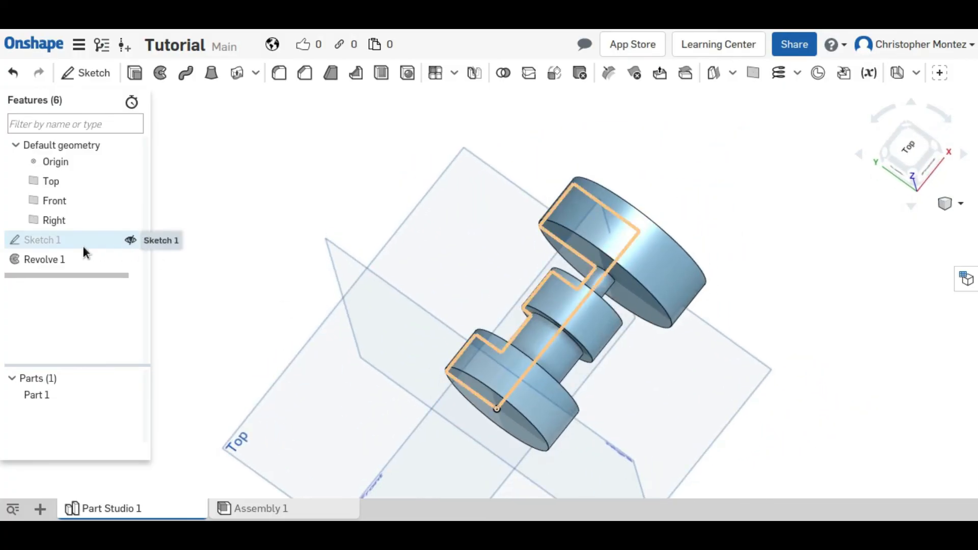
pyautogui.moveTo(763, 334)
pyautogui.mouseDown(button='right')
pyautogui.moveTo(674, 359)
pyautogui.moveTo(613, 394)
pyautogui.moveTo(633, 396)
pyautogui.moveTo(660, 378)
pyautogui.mouseUp(button='right')
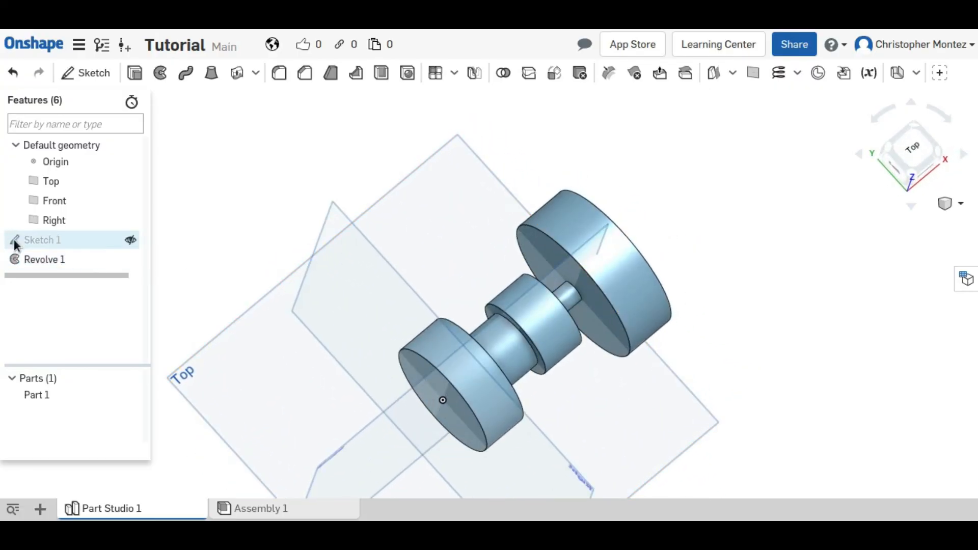
# Delete the Revolve 1 feature and return to the isometric view of the sketch.
pyautogui.click(31, 264)
pyautogui.press('Delete')
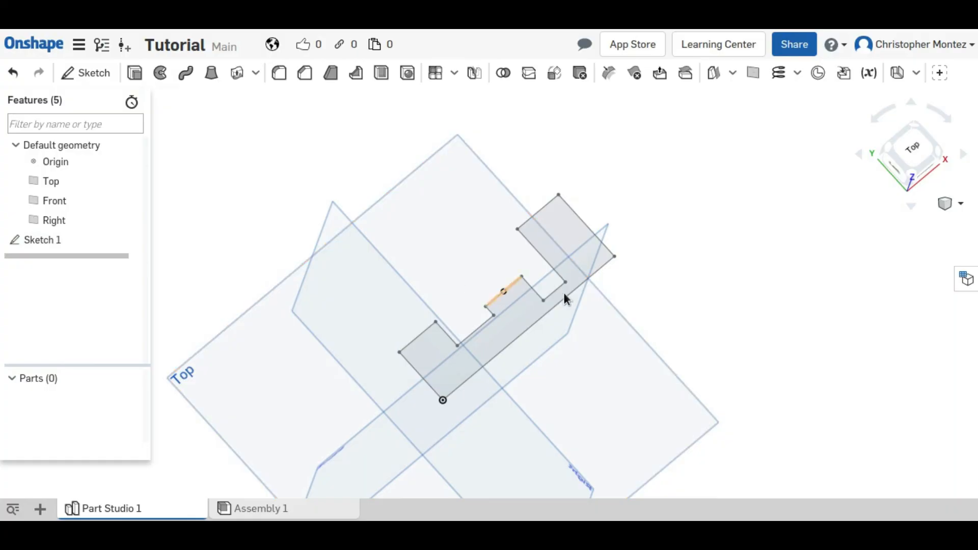
pyautogui.moveTo(634, 280)
pyautogui.mouseDown(button='right')
pyautogui.moveTo(653, 246)
pyautogui.moveTo(626, 289)
pyautogui.moveTo(682, 314)
pyautogui.moveTo(704, 304)
pyautogui.moveTo(681, 301)
pyautogui.moveTo(627, 227)
pyautogui.moveTo(932, 152)
pyautogui.mouseUp(button='right')
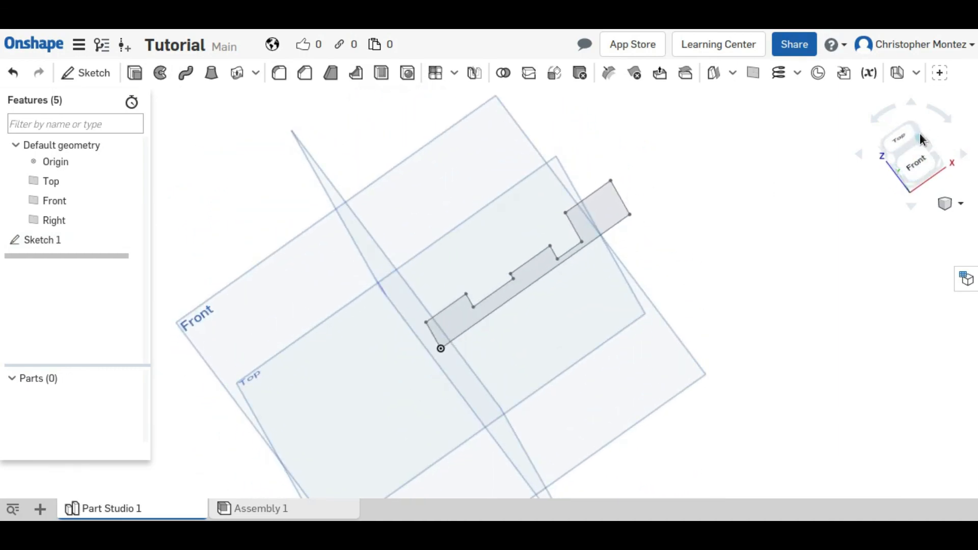
pyautogui.click(920, 133)
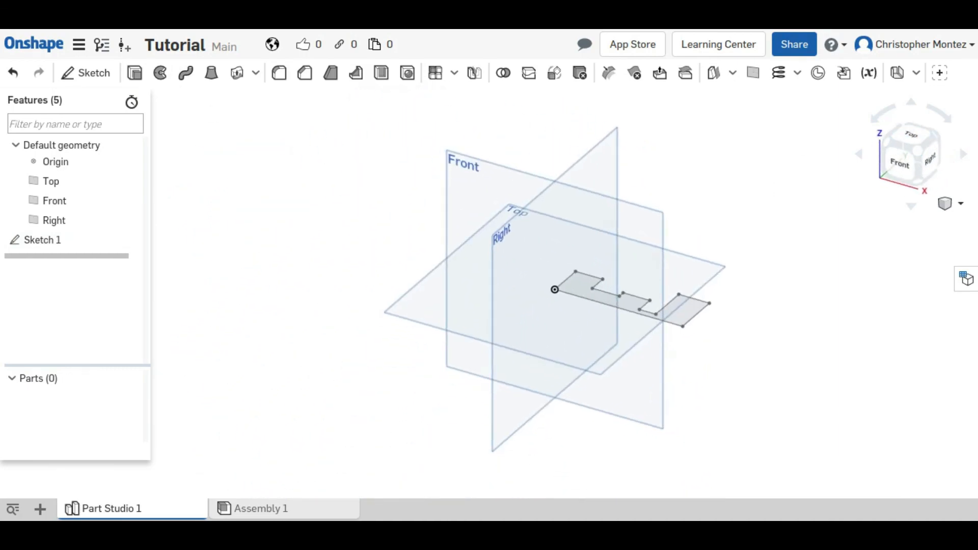